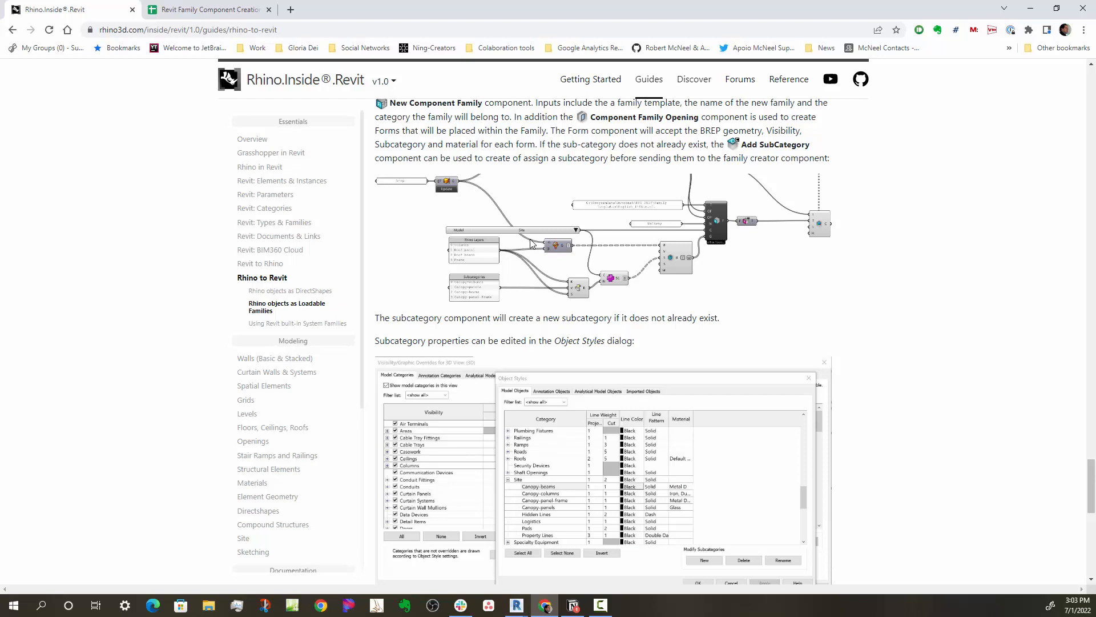
- Examine the guide's enlarged family-creation definition image and the category support table in the Revit Family Component Creation spreadsheet
click(560, 246)
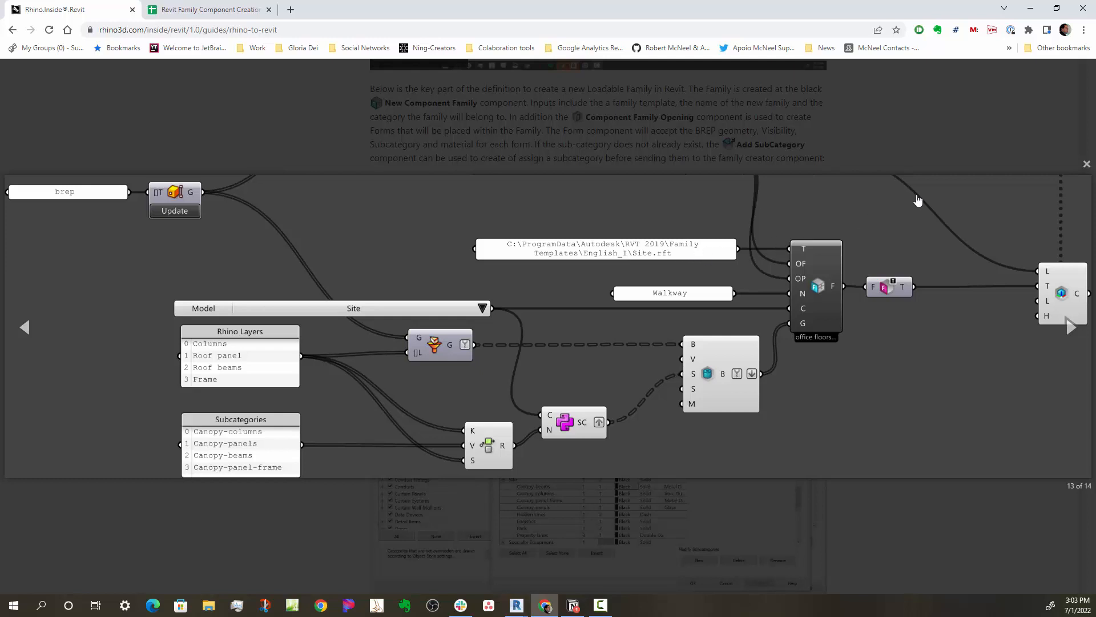
click(1088, 163)
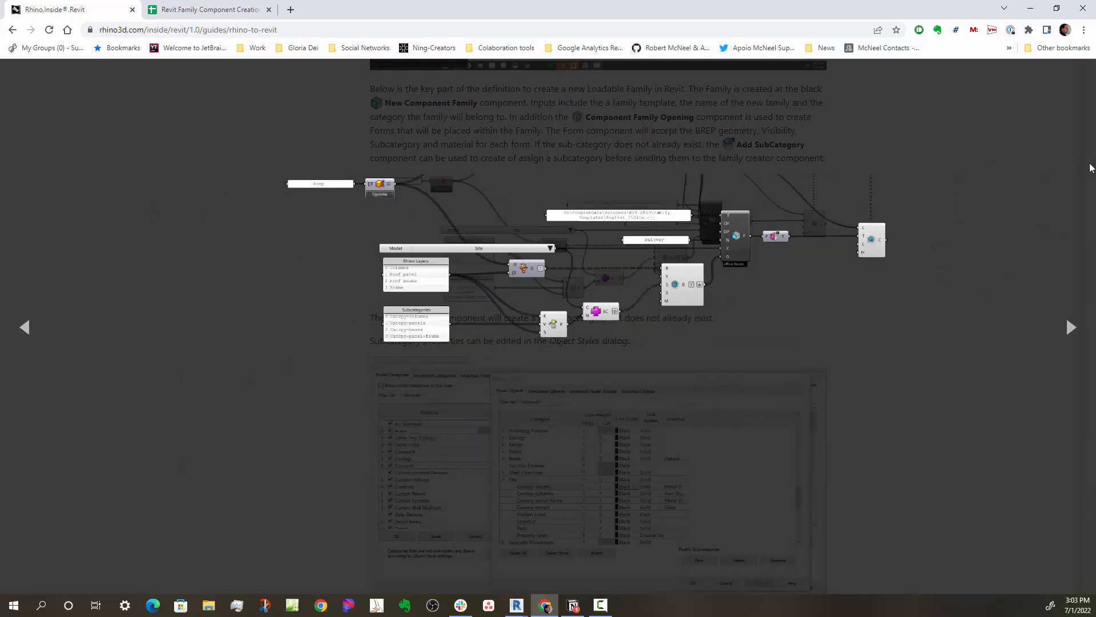
click(217, 10)
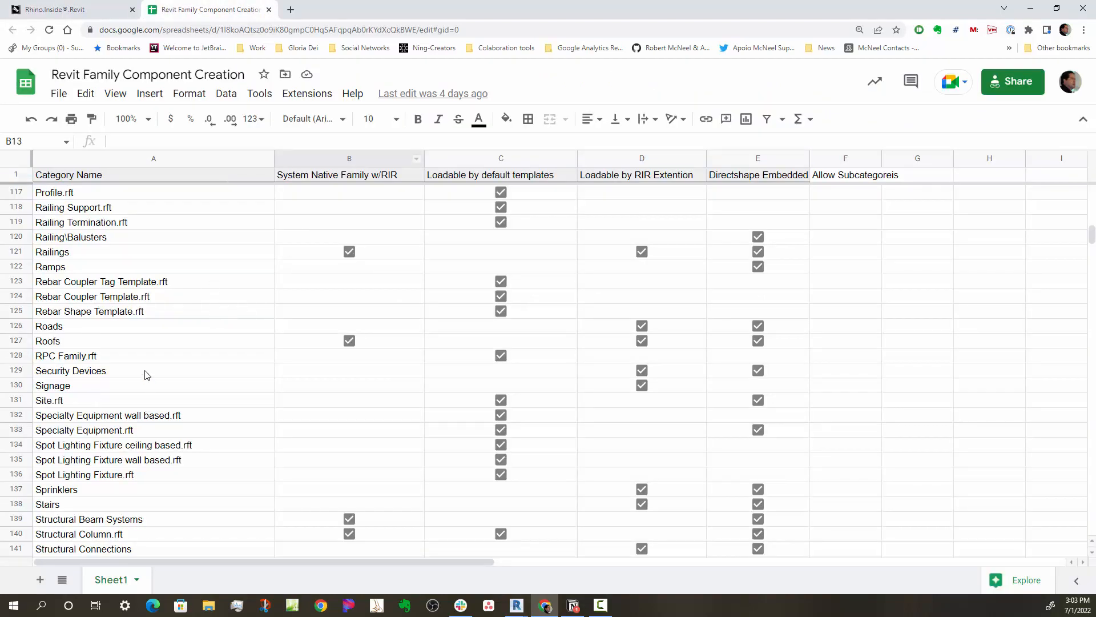
scroll(381, 365, down, 3)
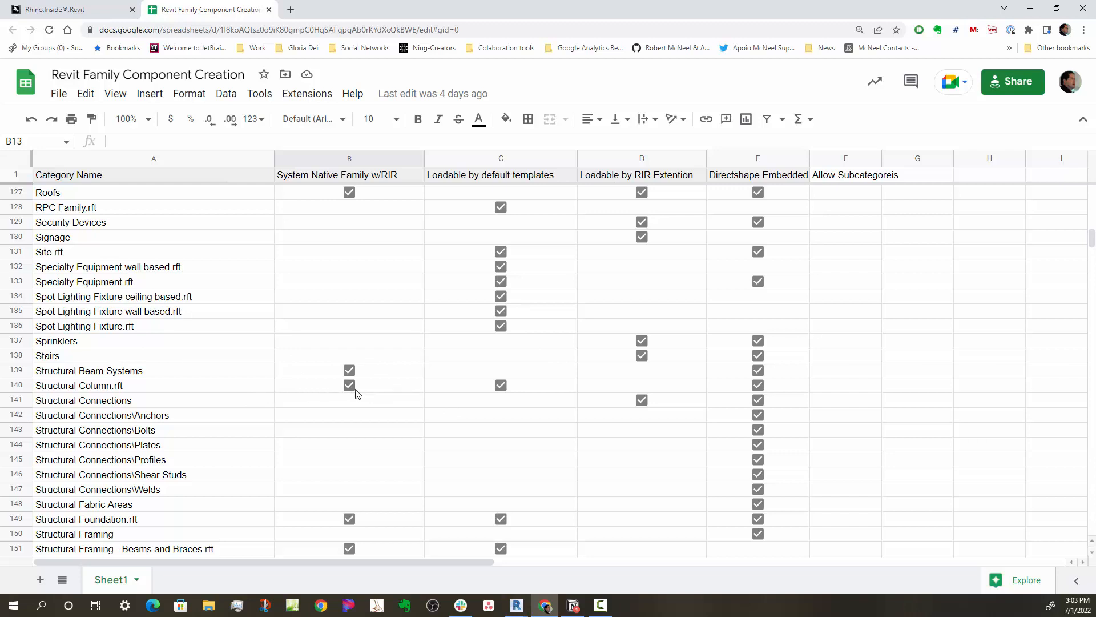
scroll(343, 402, down, 8)
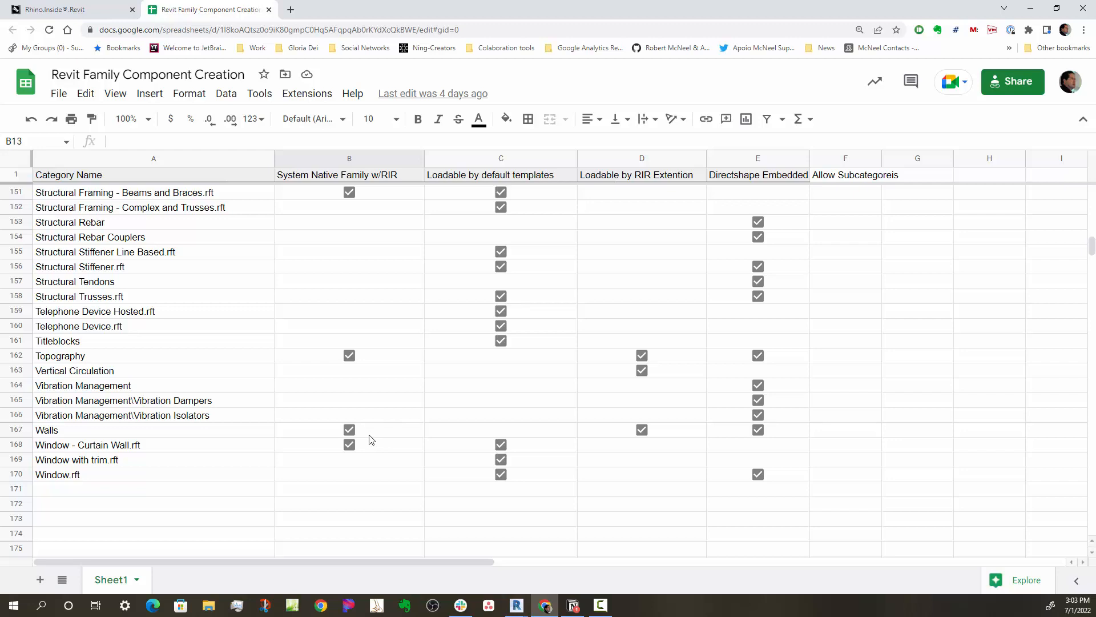
scroll(370, 439, up, 1)
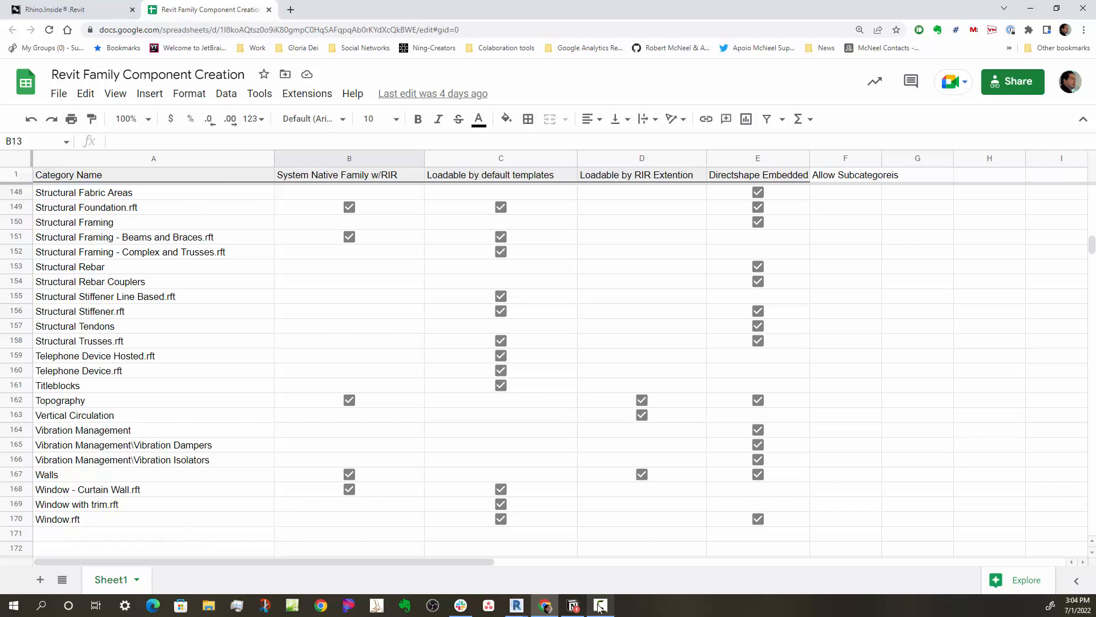
- Switch to Revit and examine the white-stair-sample Grasshopper definition around the New Component Family inputs, plus the Rhino spiral stair model
click(521, 607)
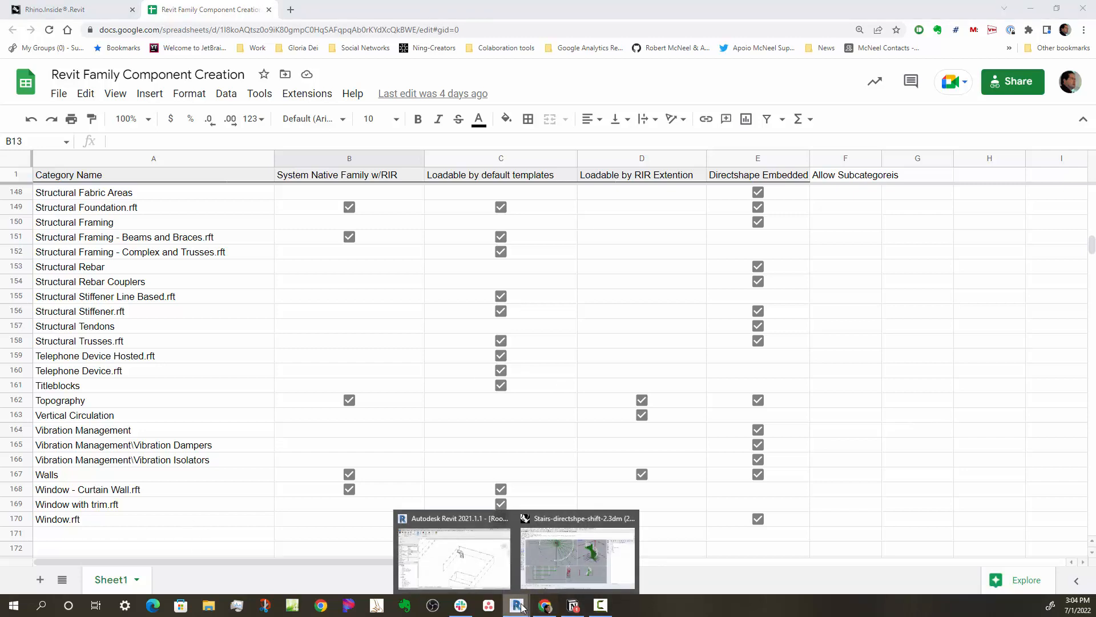
click(464, 565)
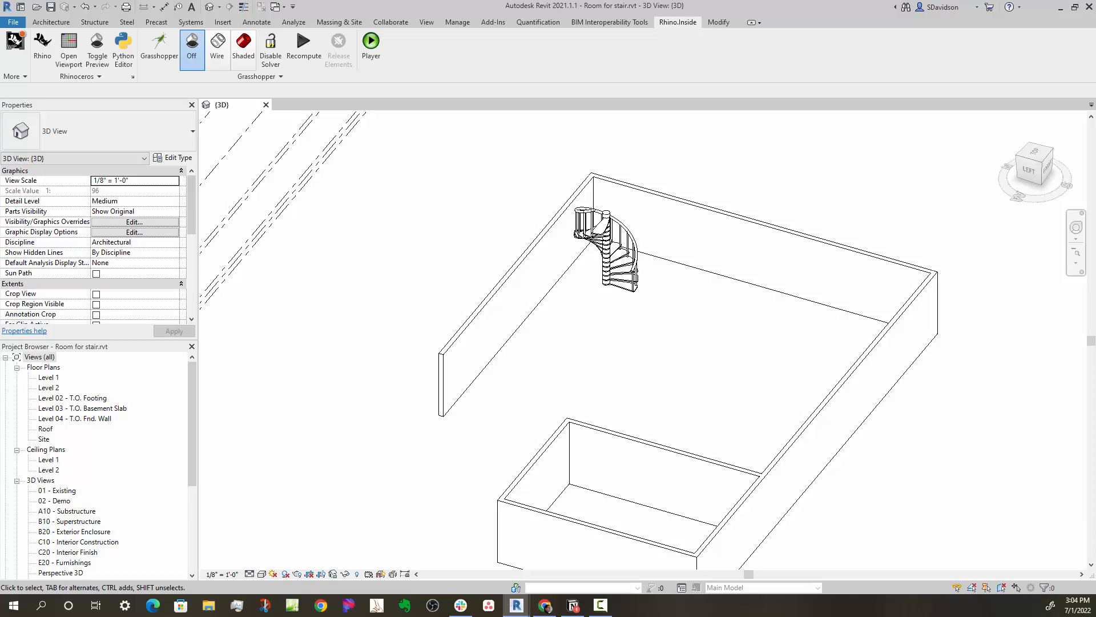
drag(0, 80, 642, 68)
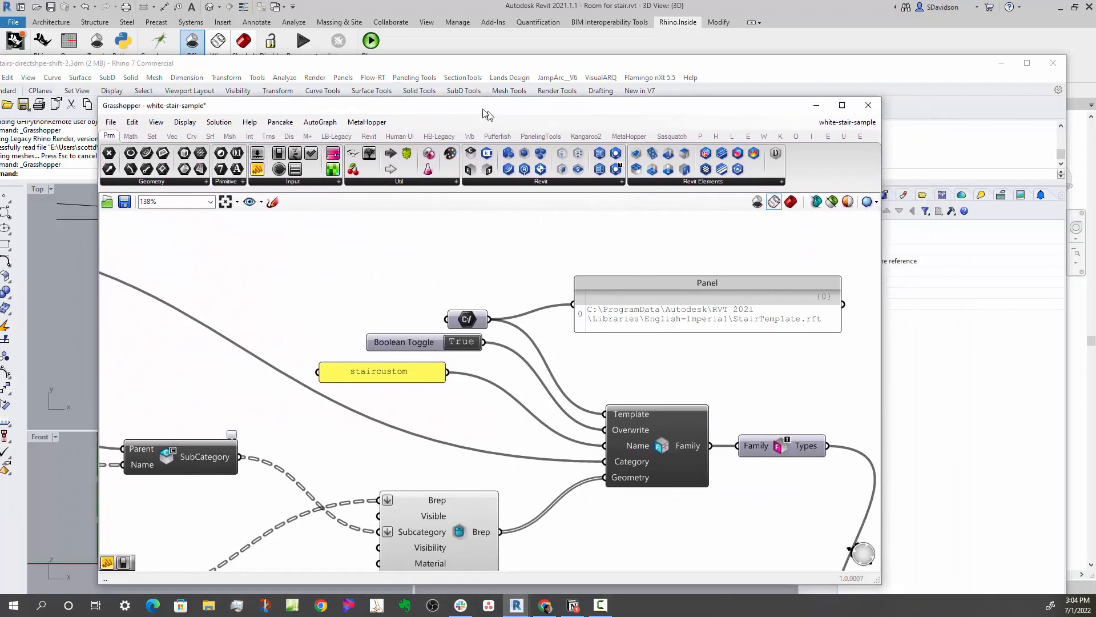
scroll(251, 366, down, 5)
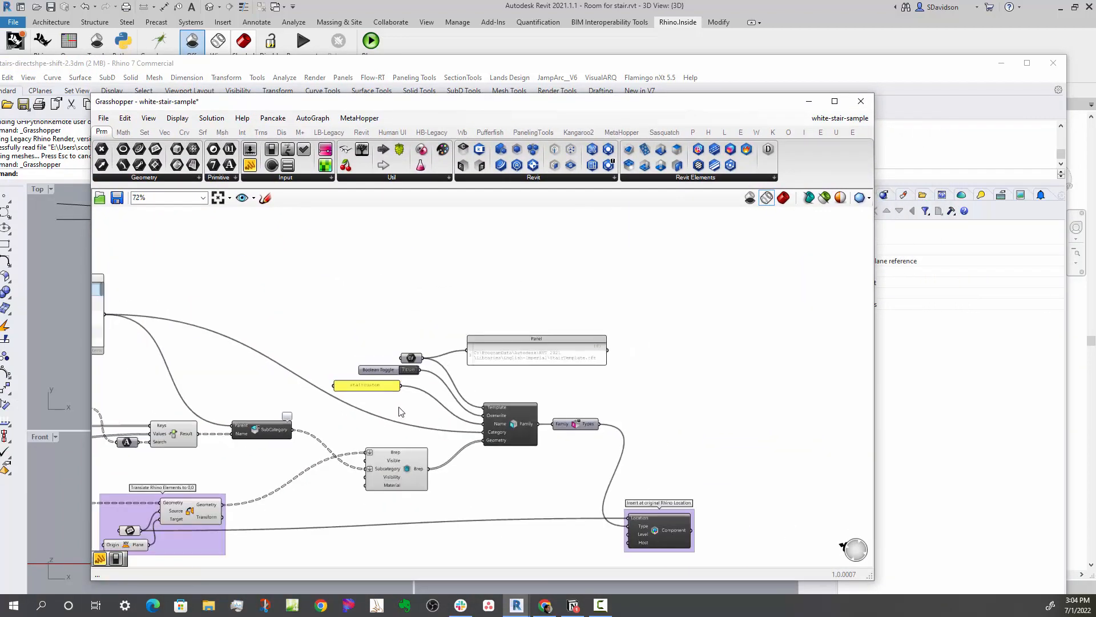
scroll(308, 410, up, 3)
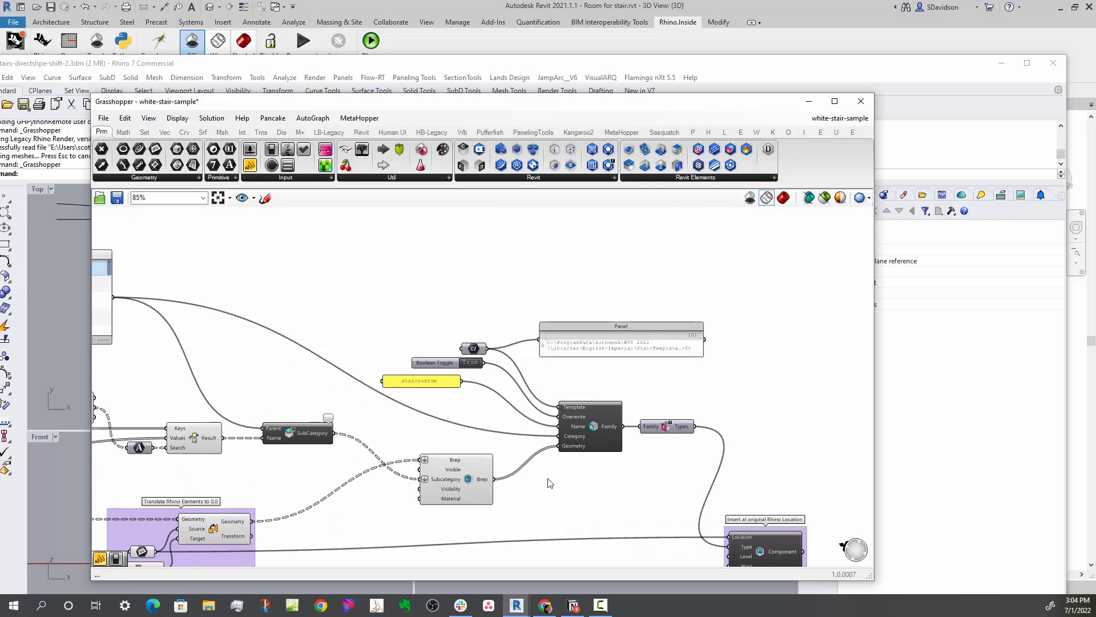
scroll(600, 423, up, 3)
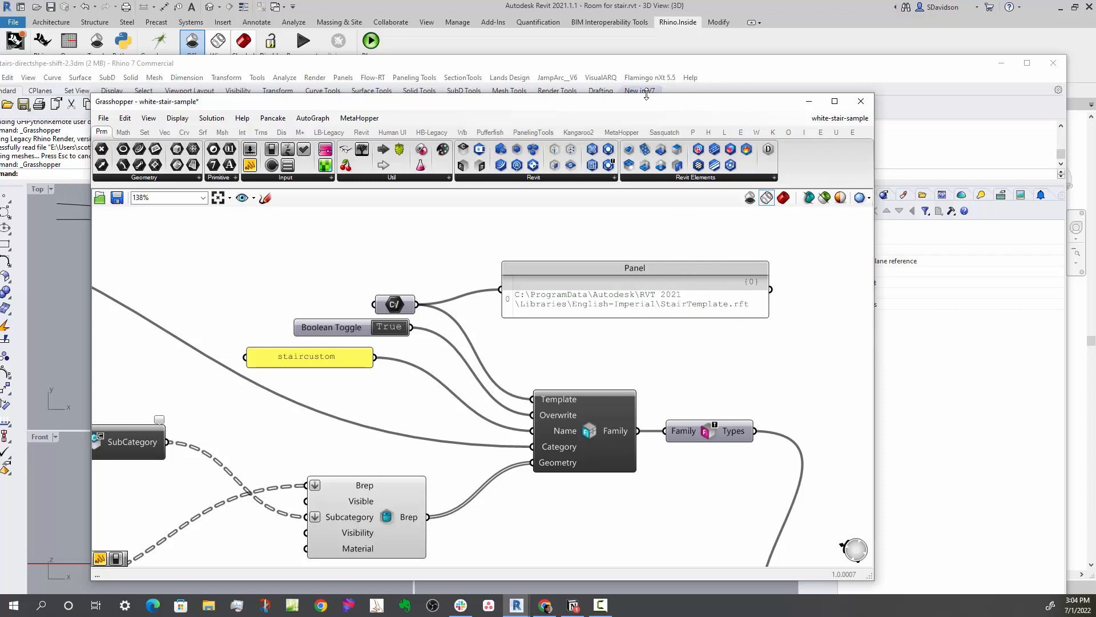
drag(569, 107, 0, 155)
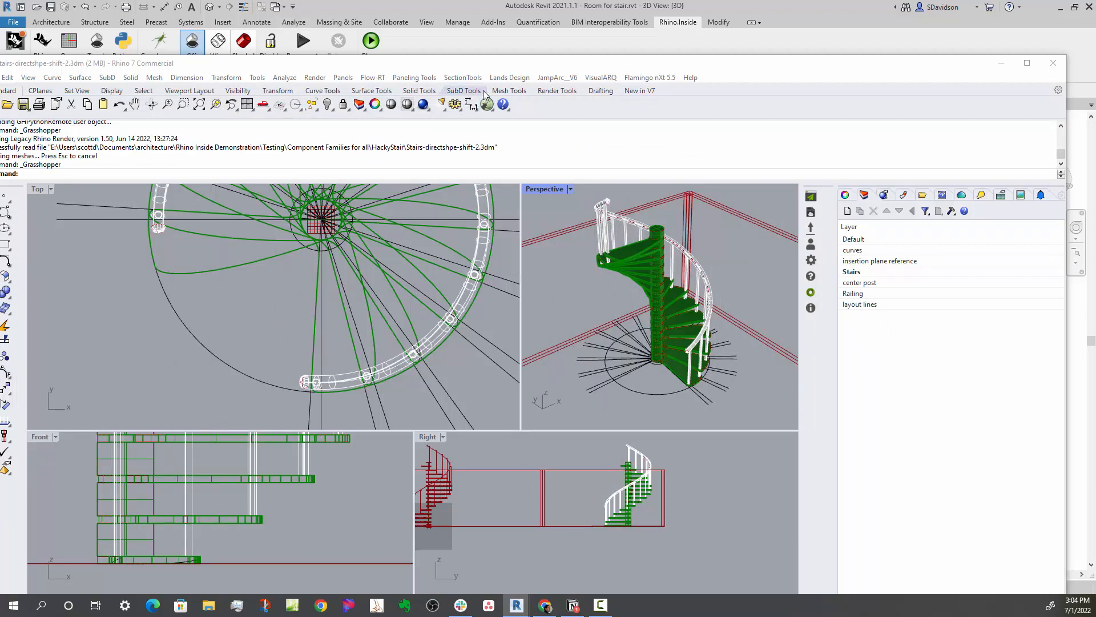
drag(491, 63, 0, 86)
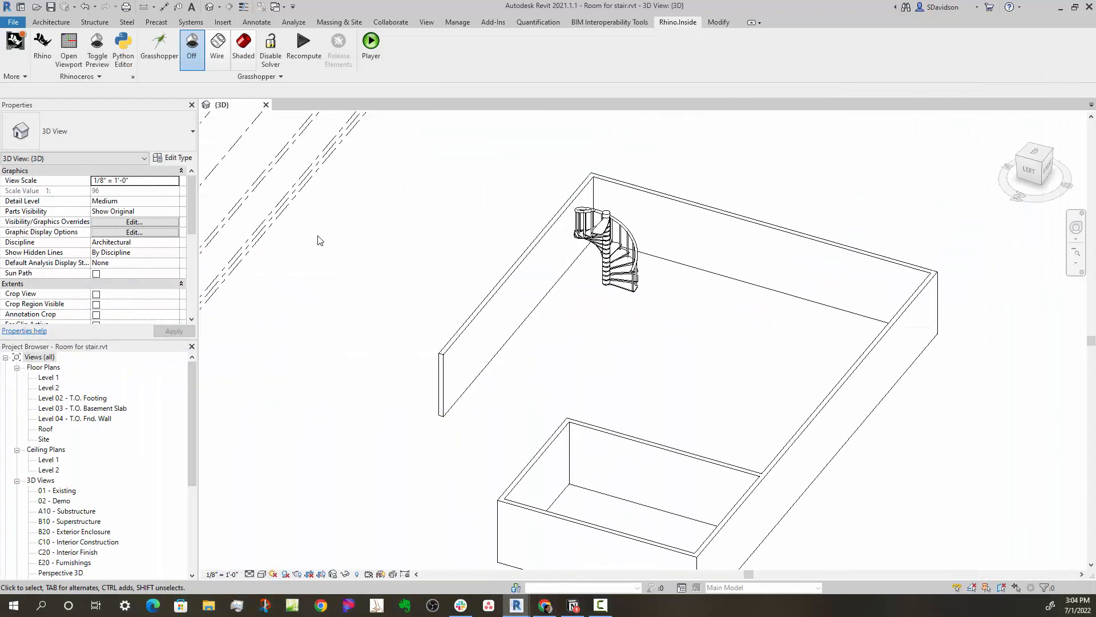
- Create a new Revit project from the Imperial-Construction Template
click(14, 22)
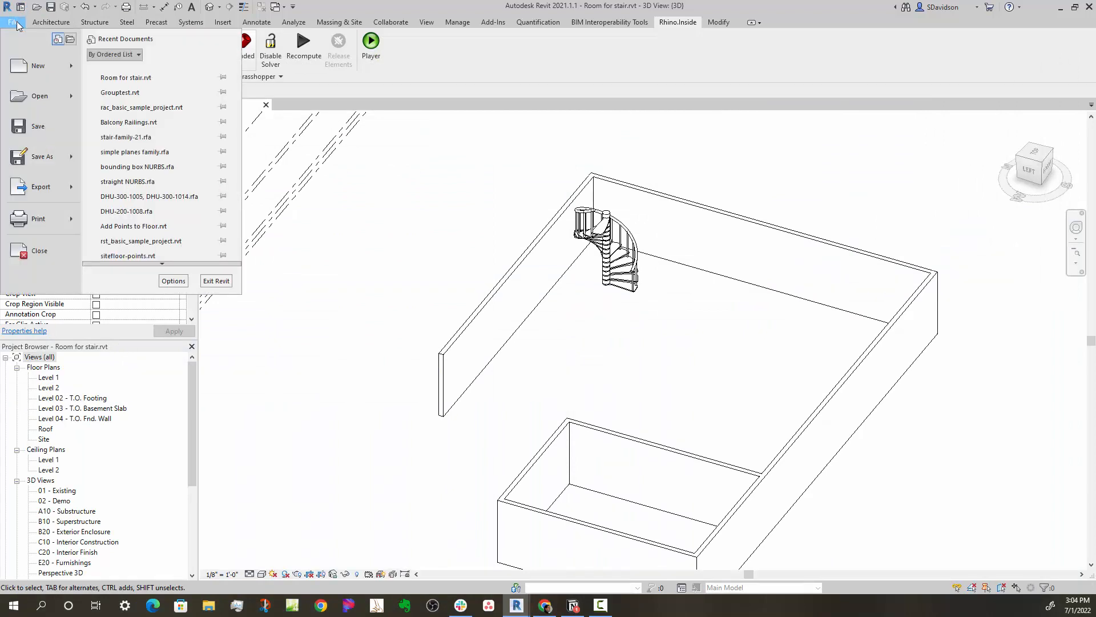
click(38, 68)
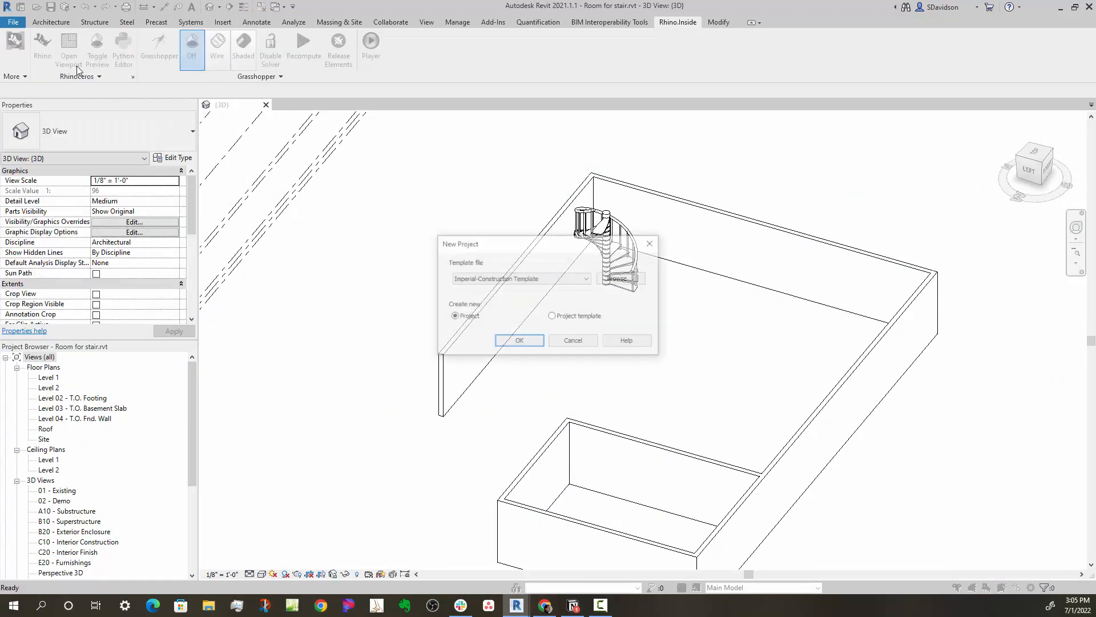
click(518, 342)
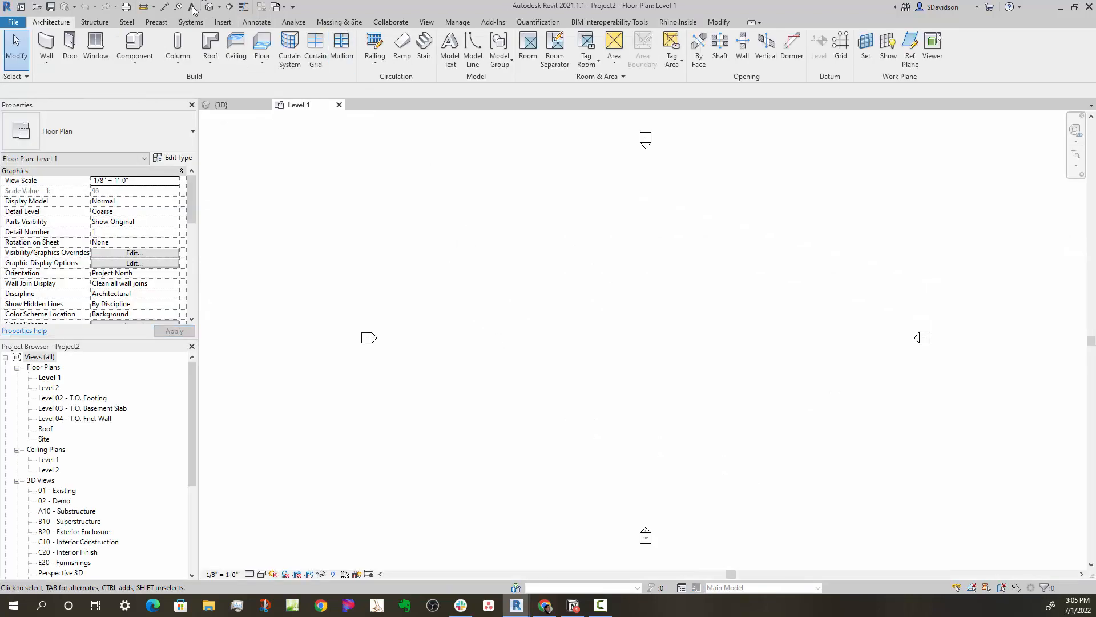
- Start an in-place model in the Stairs category, named Stairs 1
click(136, 62)
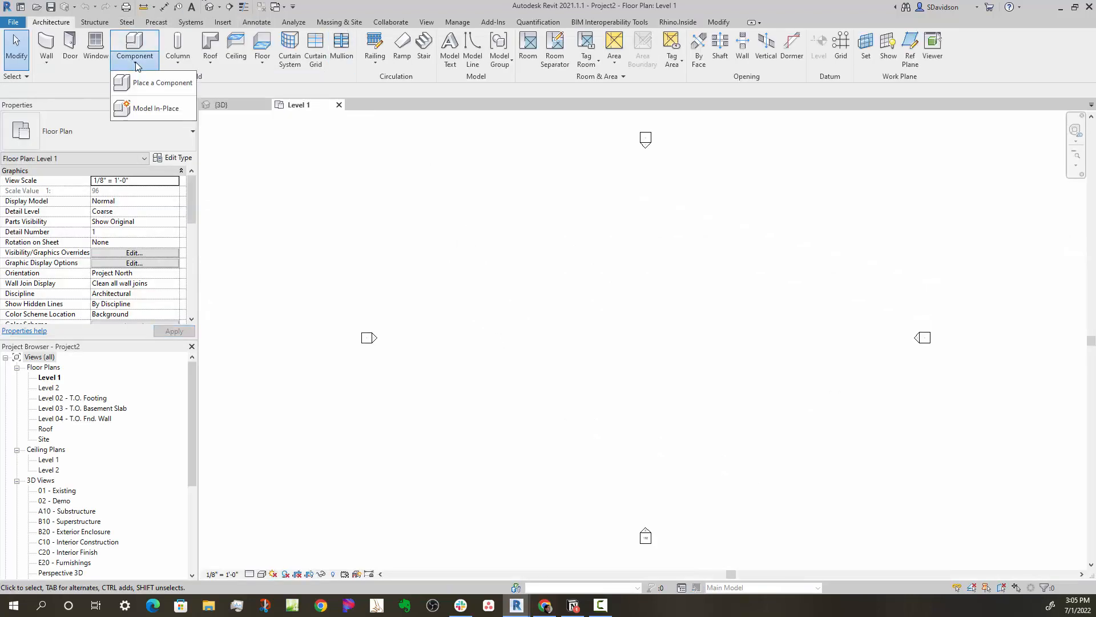
click(147, 110)
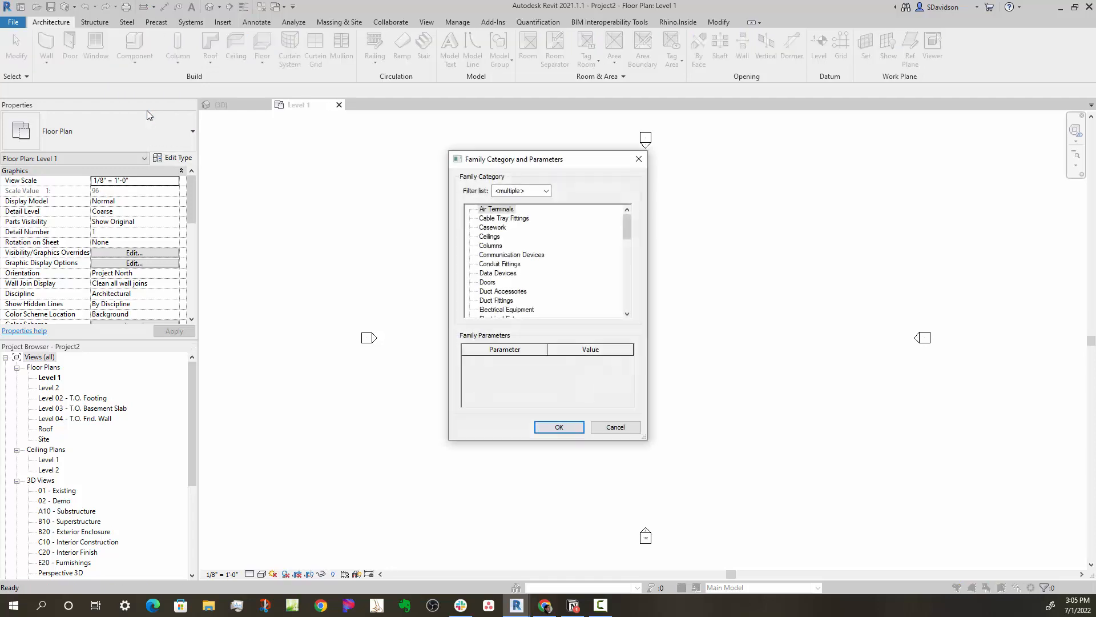
drag(633, 228, 639, 282)
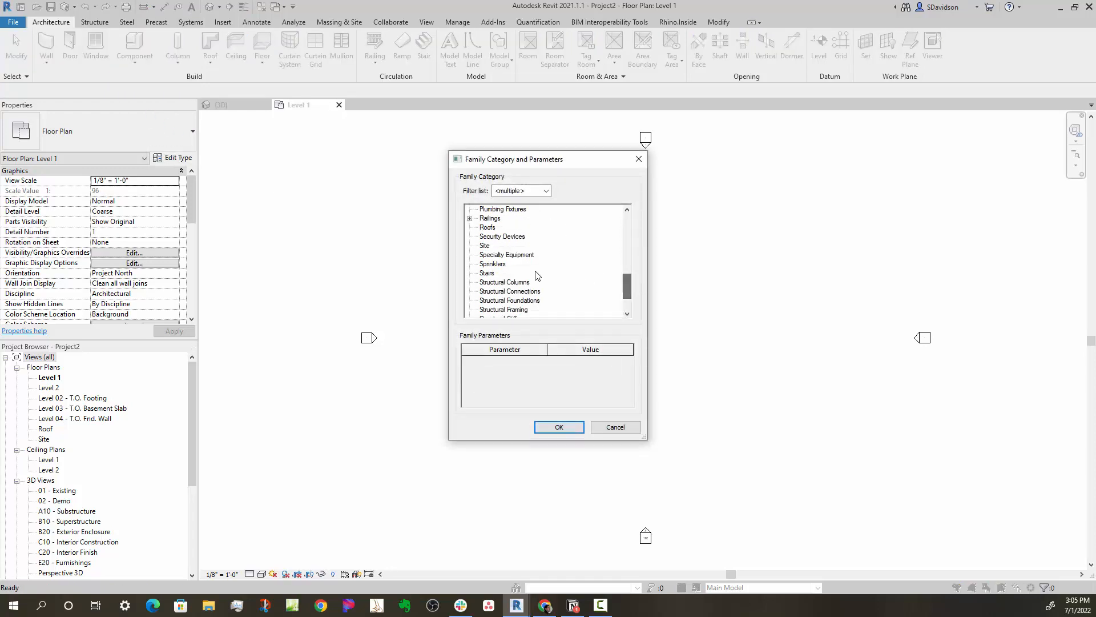
click(488, 274)
click(559, 428)
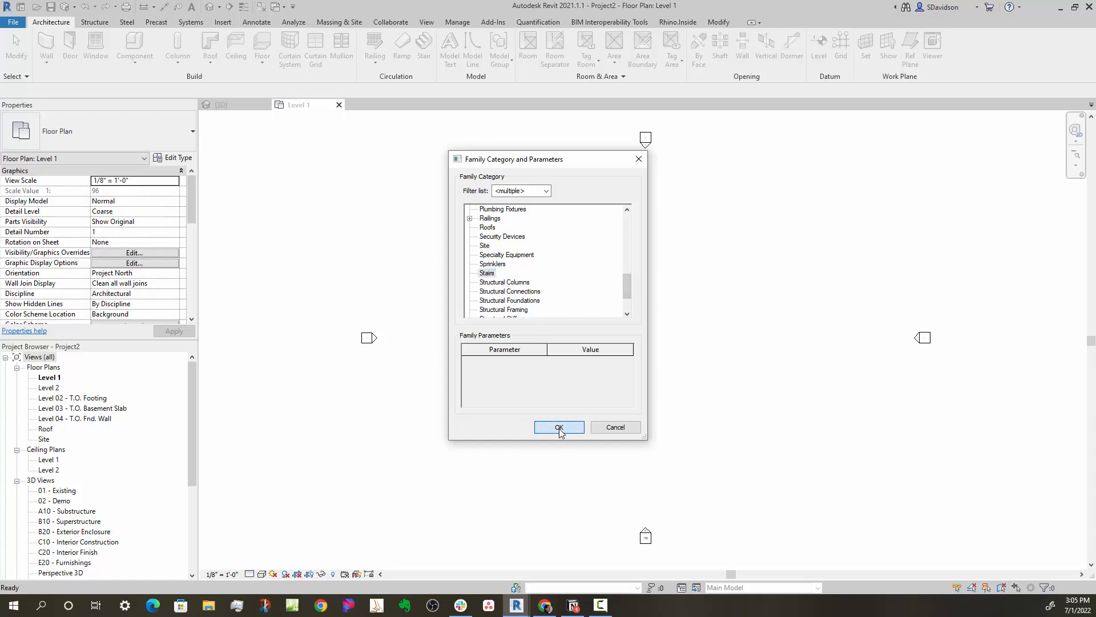
click(532, 291)
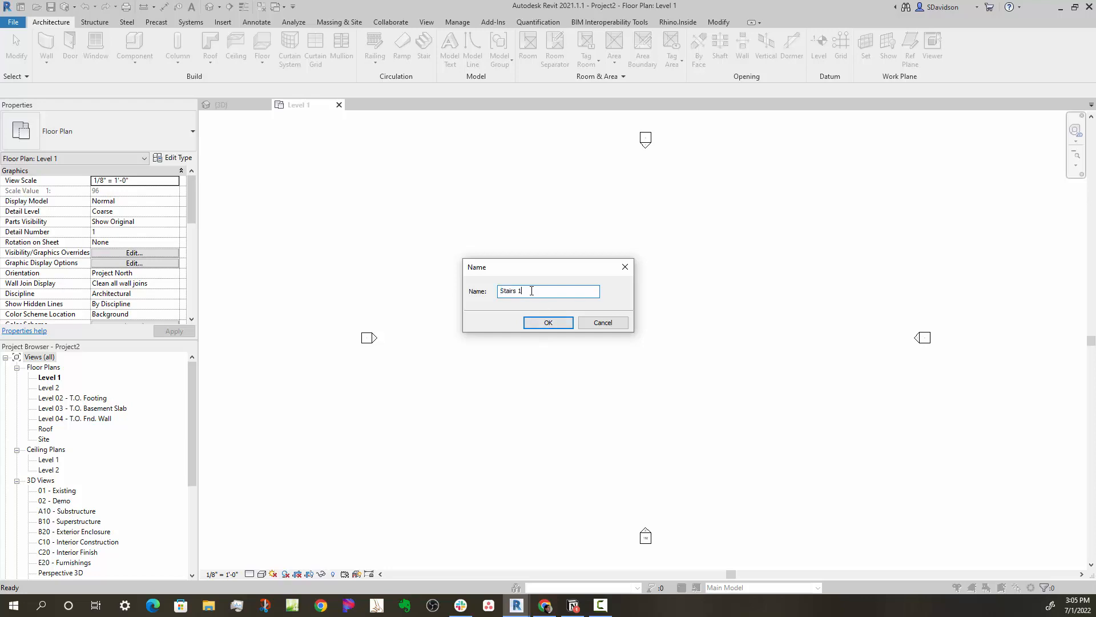
click(544, 320)
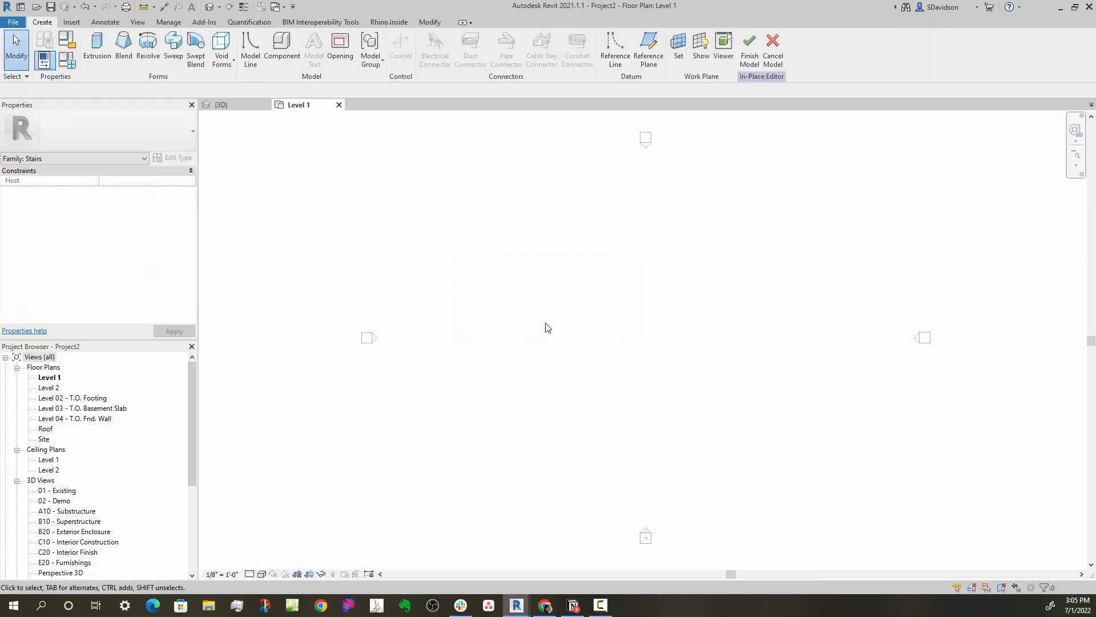
- Create a 1' 0" deep extrusion from a freehand four-sided profile, about 56 ft by 36 ft, at the centre of Level 1
click(97, 44)
click(536, 284)
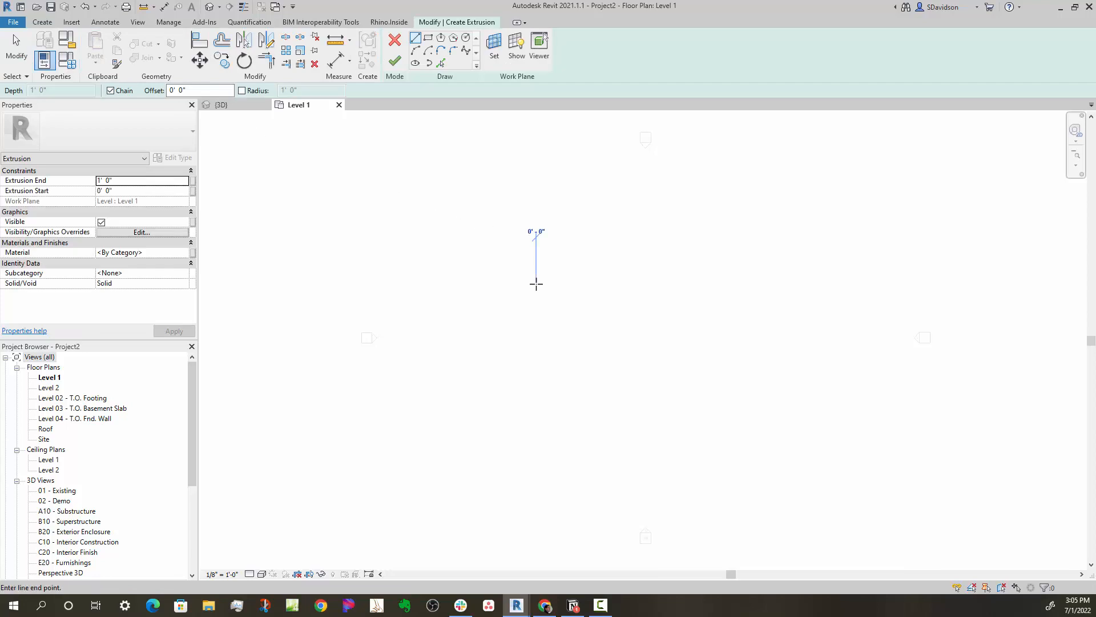
click(546, 387)
click(691, 369)
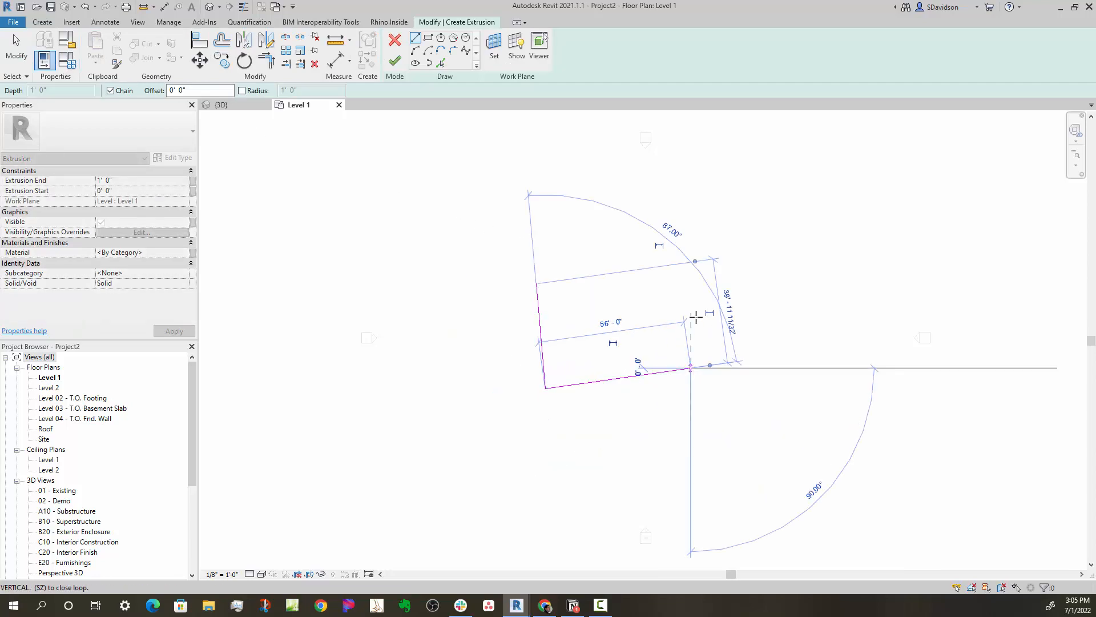
click(699, 274)
click(537, 287)
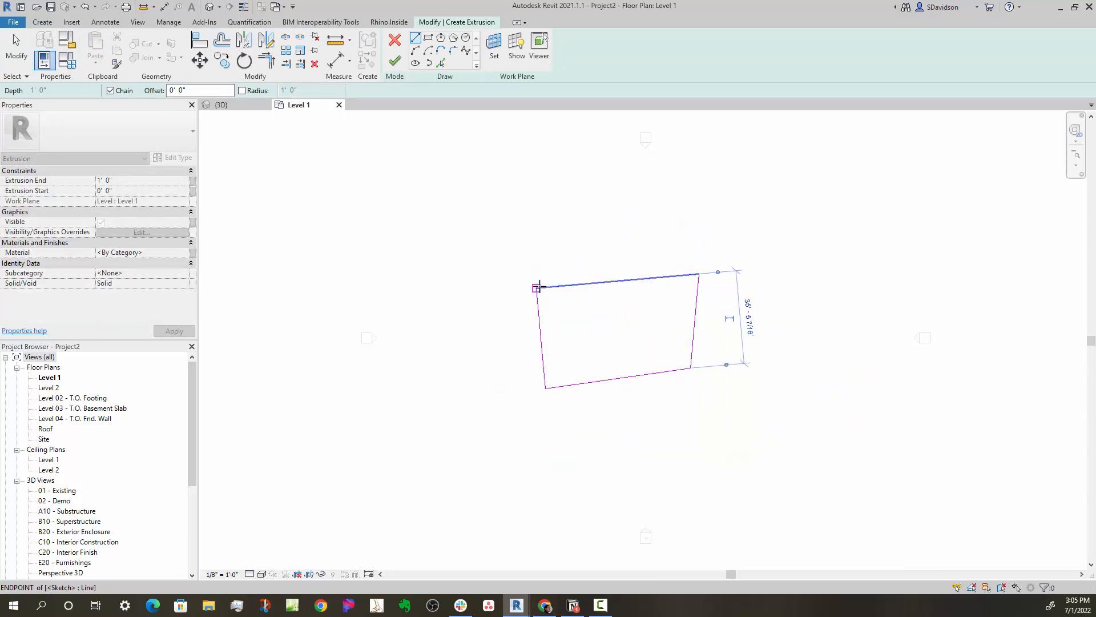
right_click(568, 287)
click(585, 293)
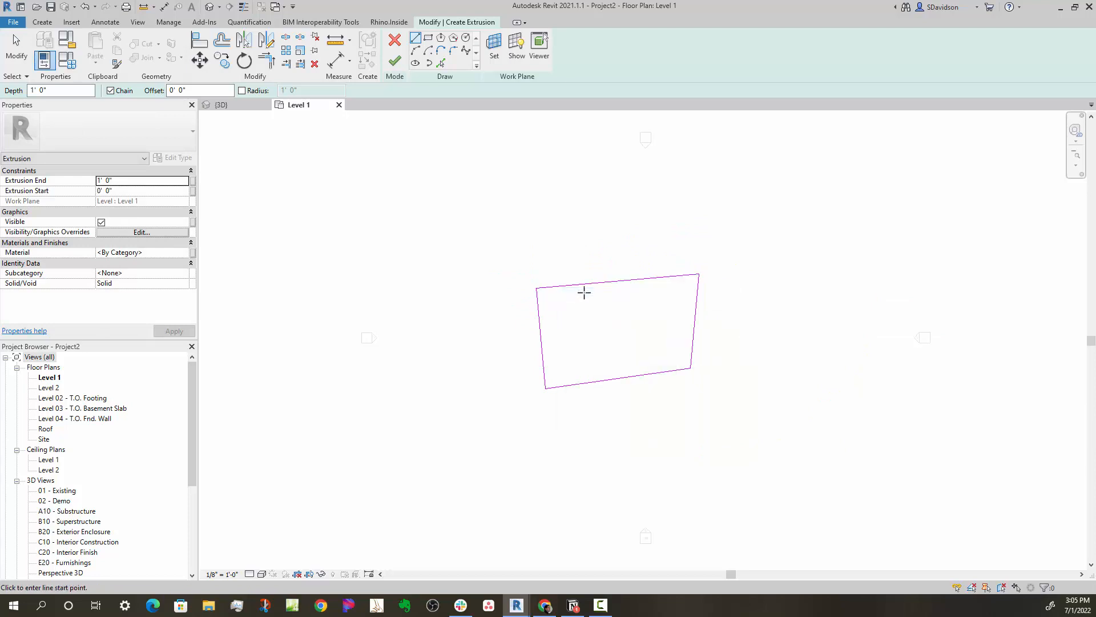
click(395, 61)
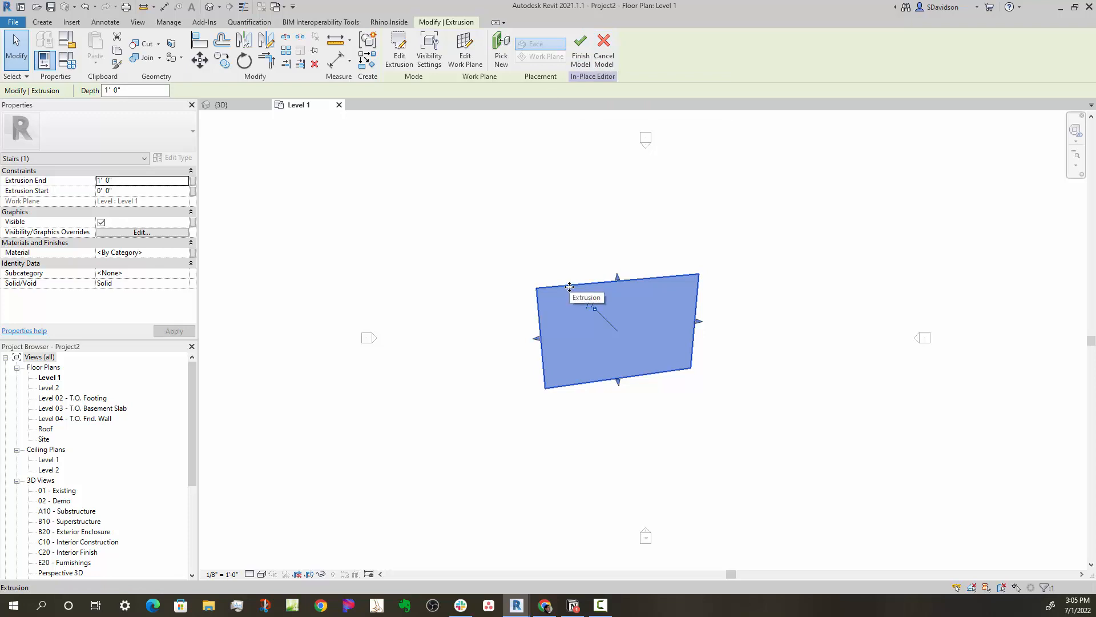
- Group the extrusion into a model group named Group stair and deselect it
click(368, 42)
click(519, 284)
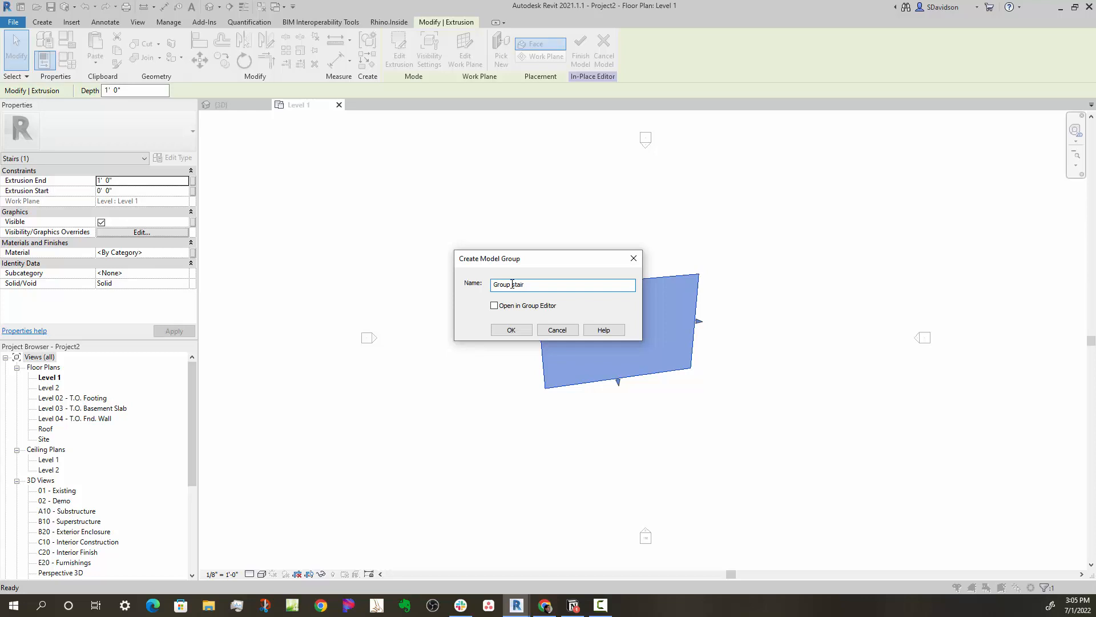
click(511, 330)
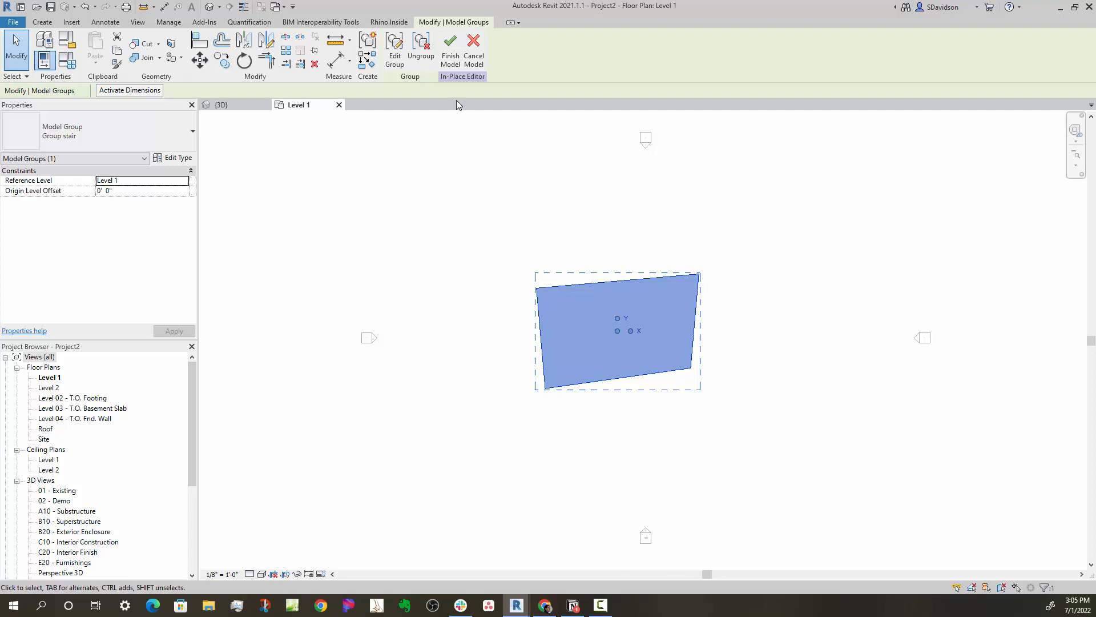
key(Escape)
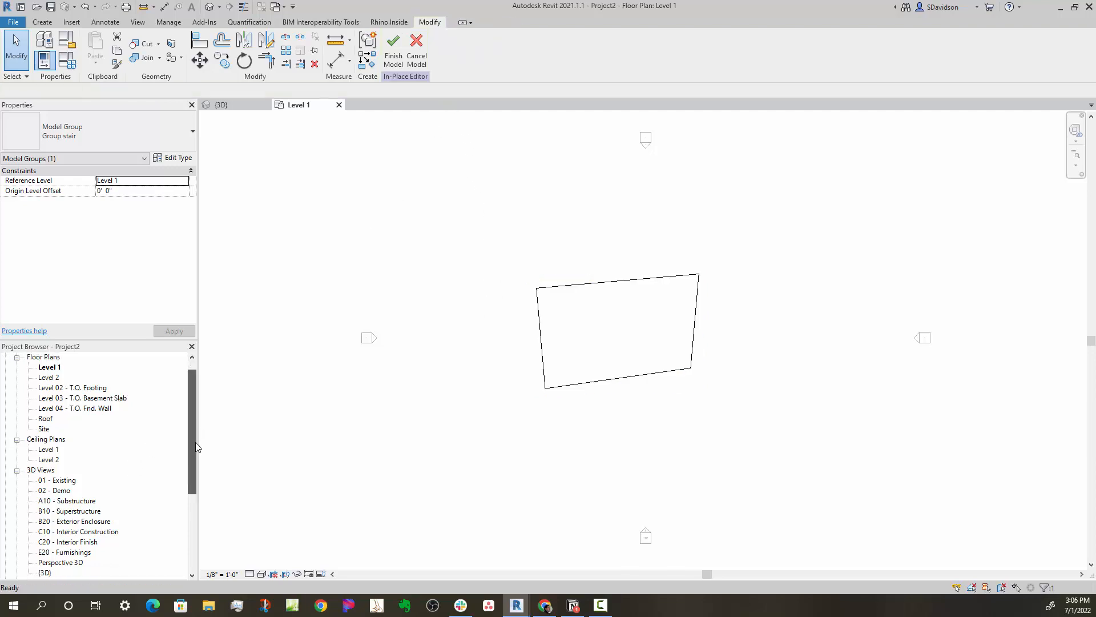
- Start saving the Group stair model group to a separate family file
drag(195, 442, 197, 516)
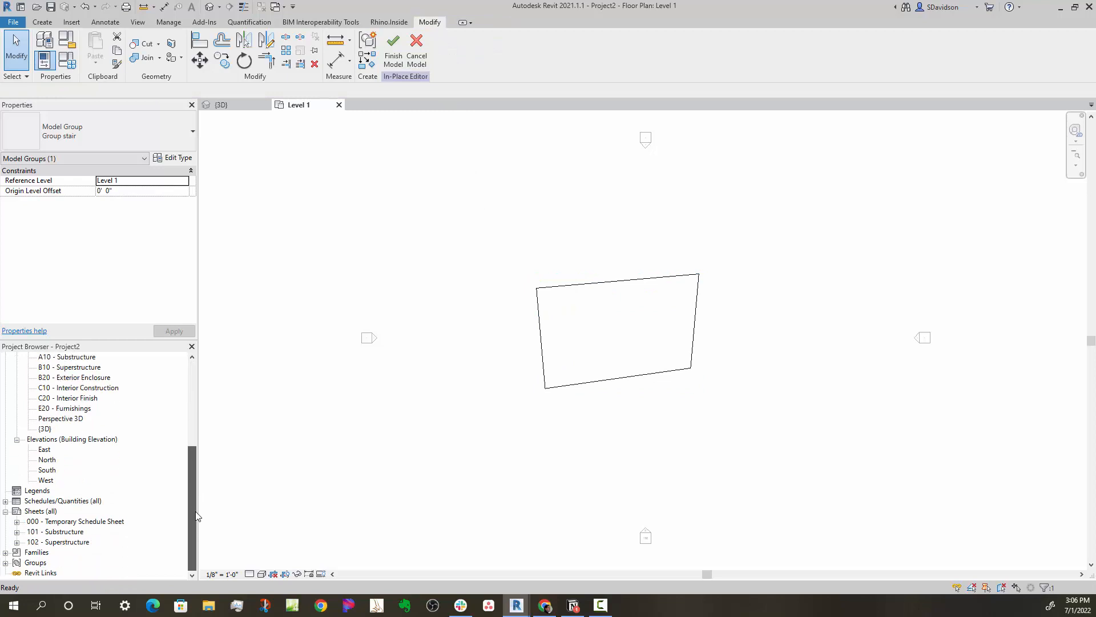
click(5, 562)
click(17, 572)
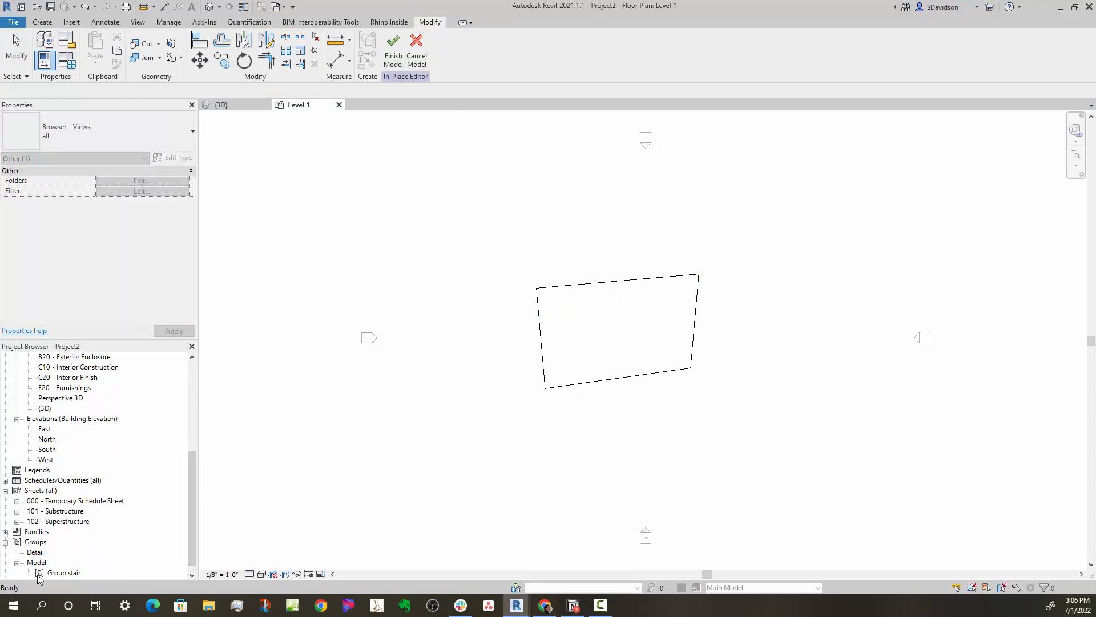
right_click(60, 572)
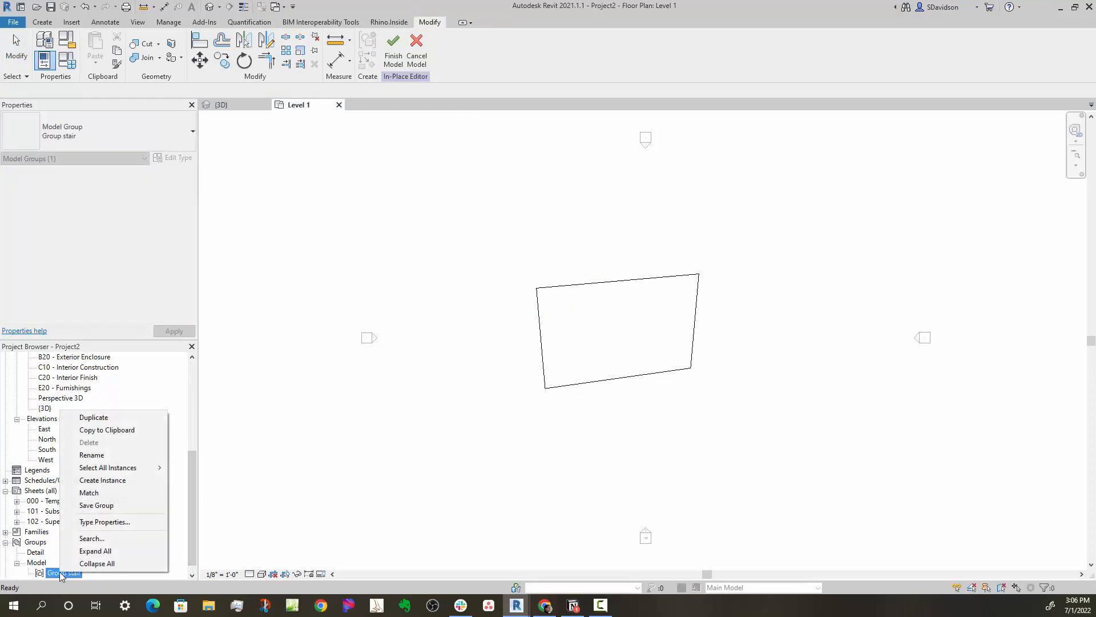
click(98, 505)
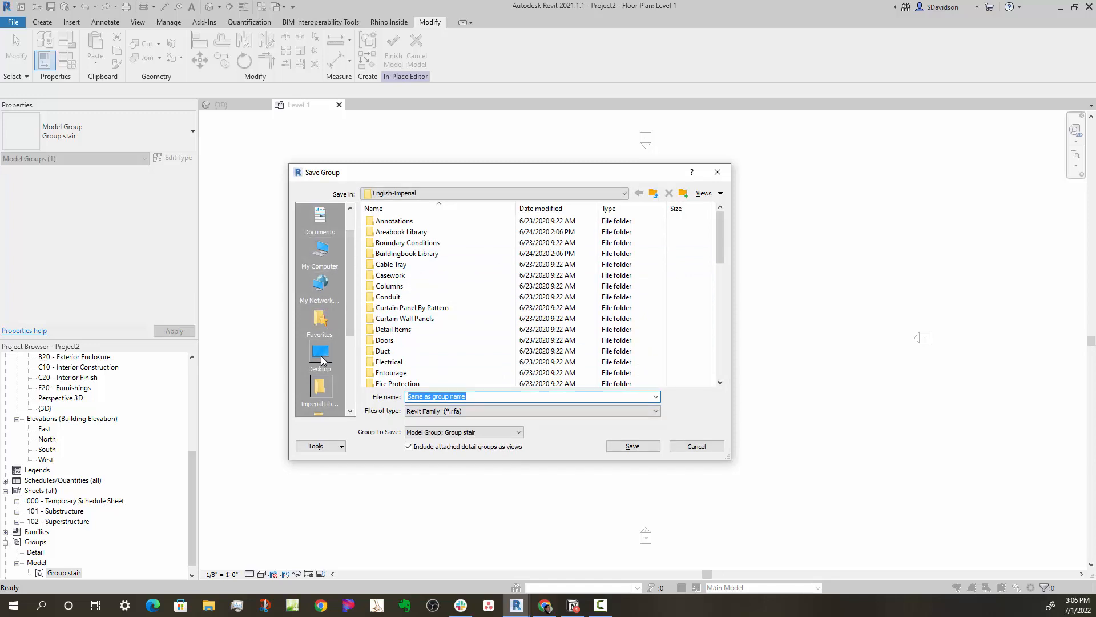
- Try to save the group as _stairtemplate with the Documents folder selected under This PC
click(320, 250)
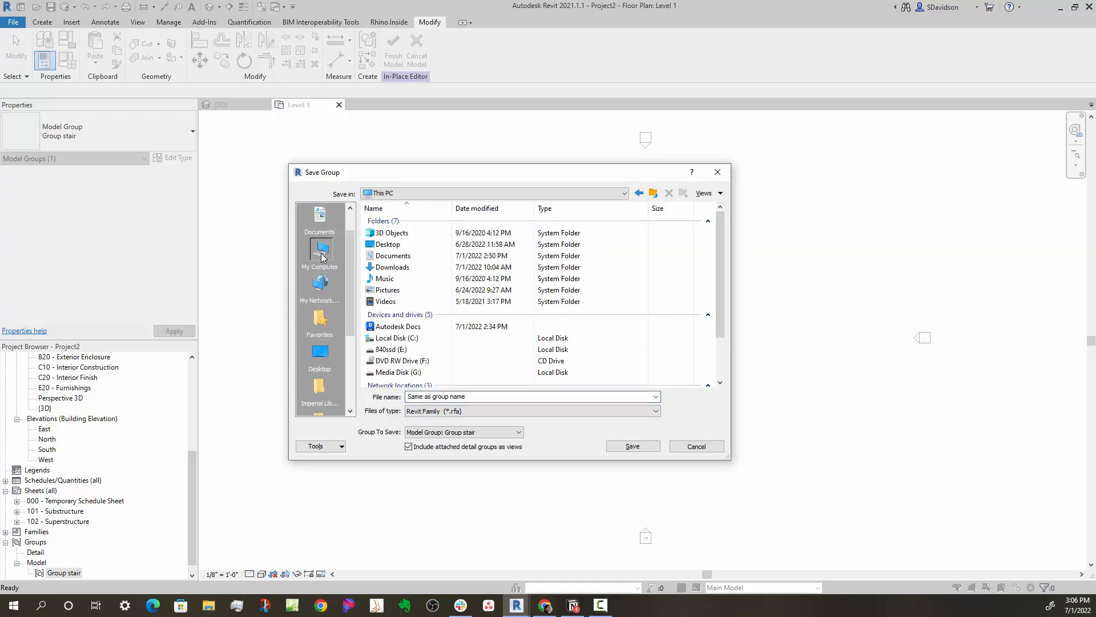
click(392, 256)
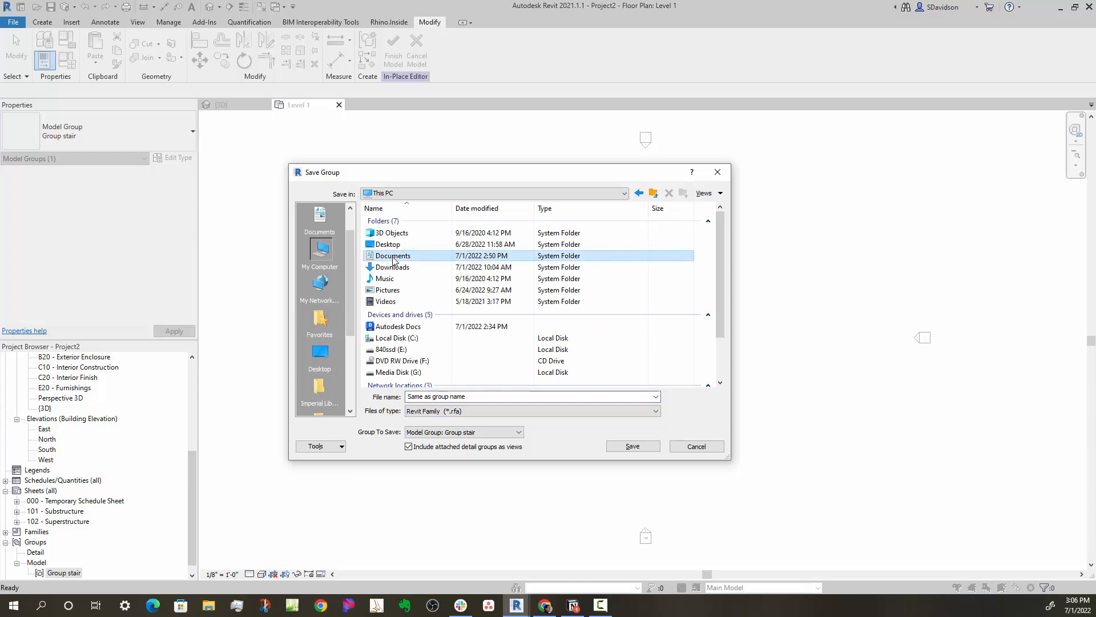
click(449, 396)
text(_stairtemplate)
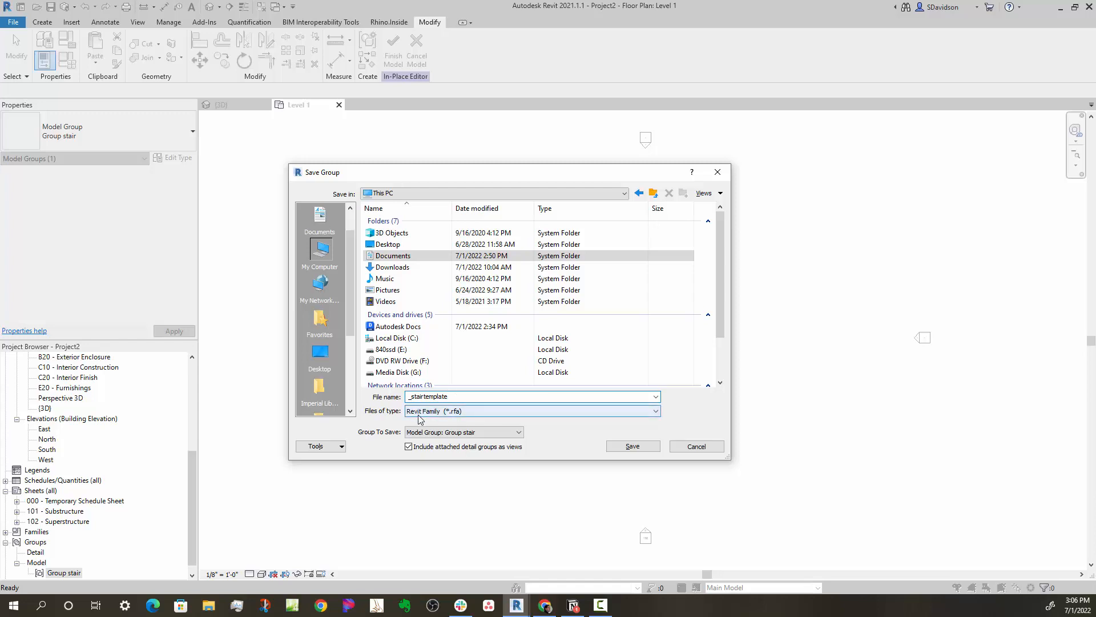
click(632, 446)
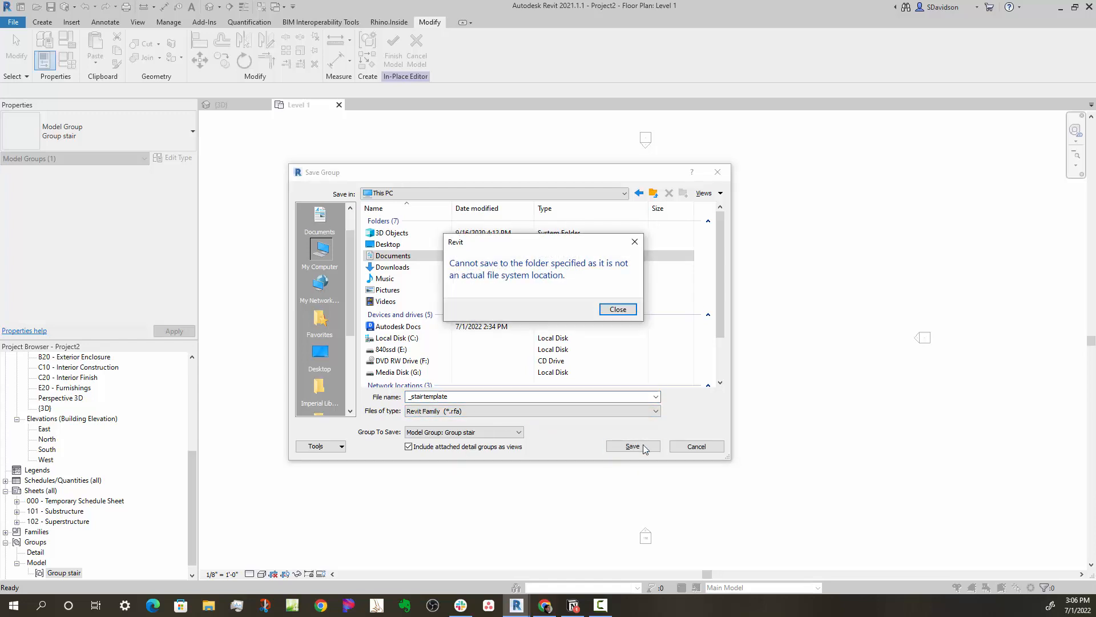
click(618, 309)
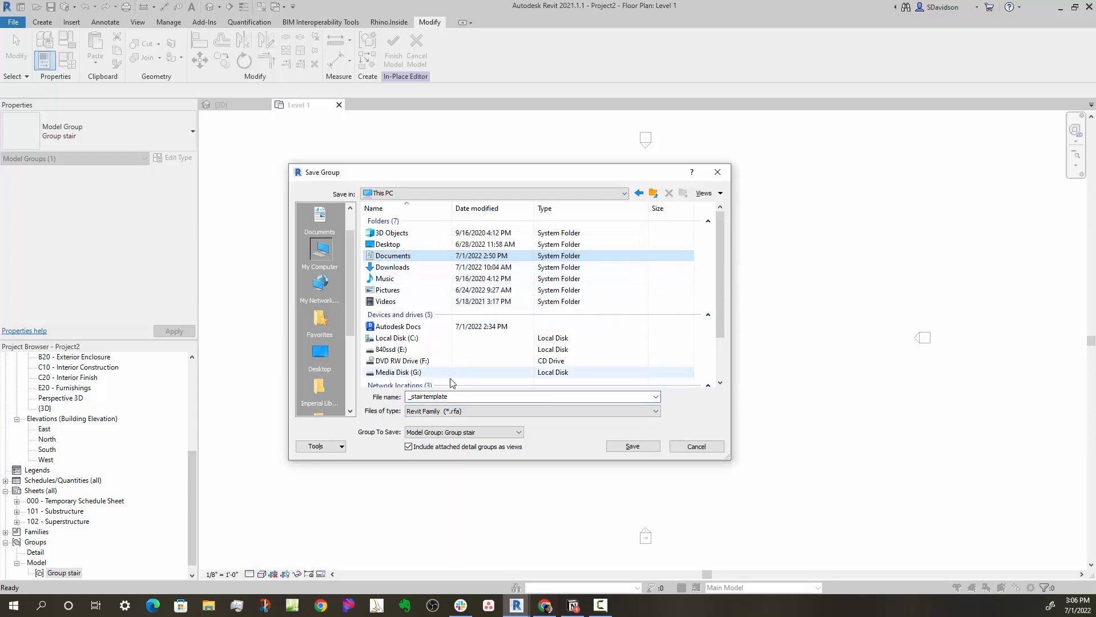
click(649, 449)
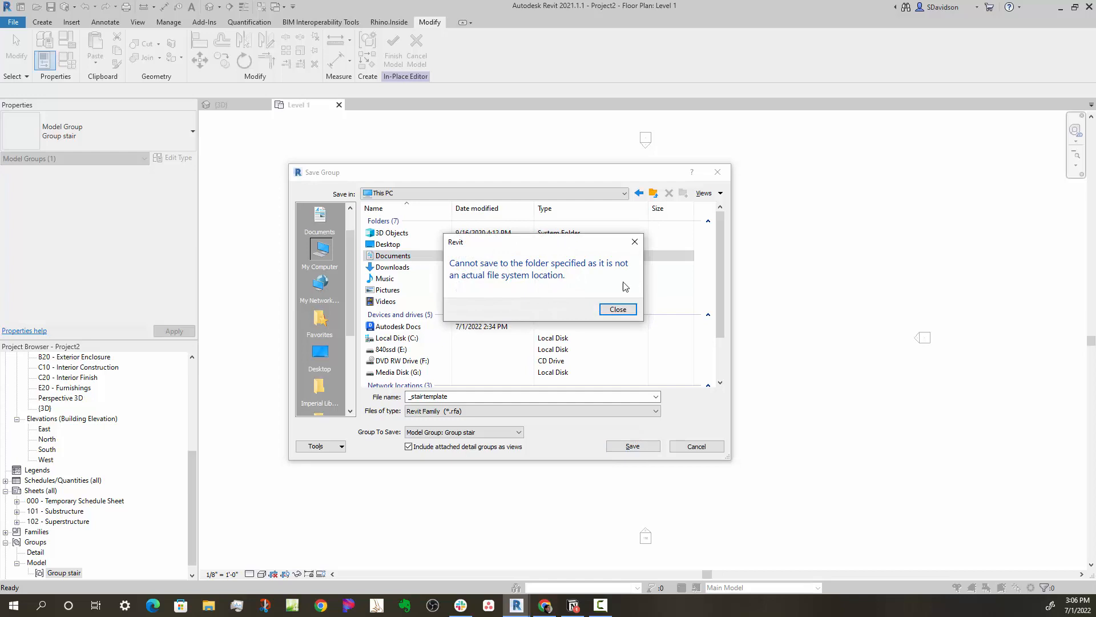
click(617, 308)
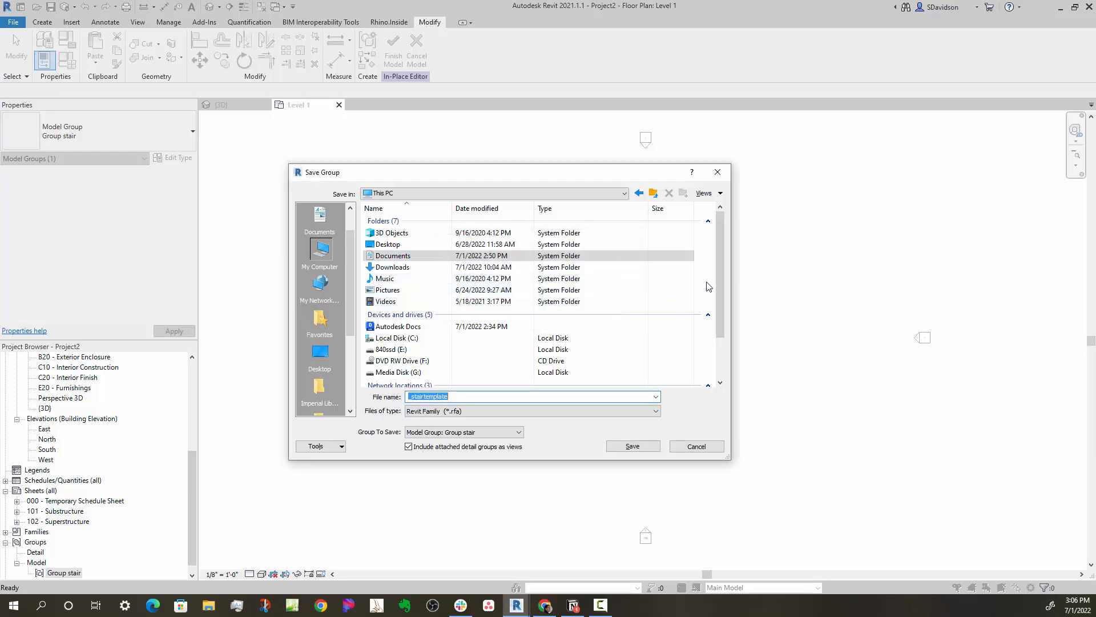
- Save the group using the Stairtemplate2.rfa path in the Documents folder, declining to replace the existing file
drag(720, 276, 721, 314)
scroll(410, 285, down, 1)
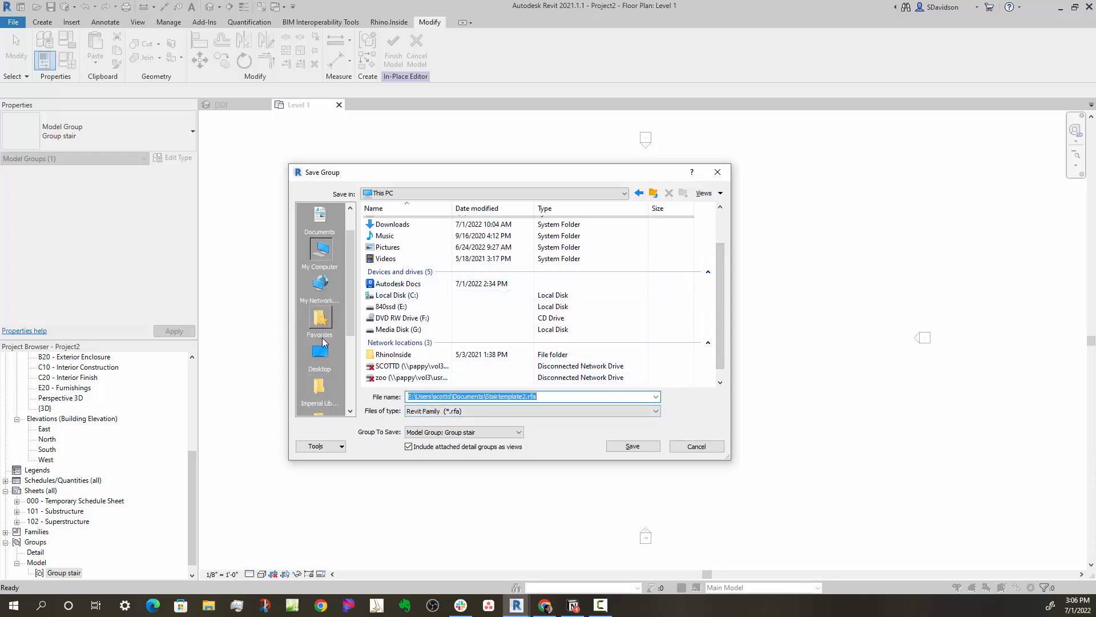
click(321, 356)
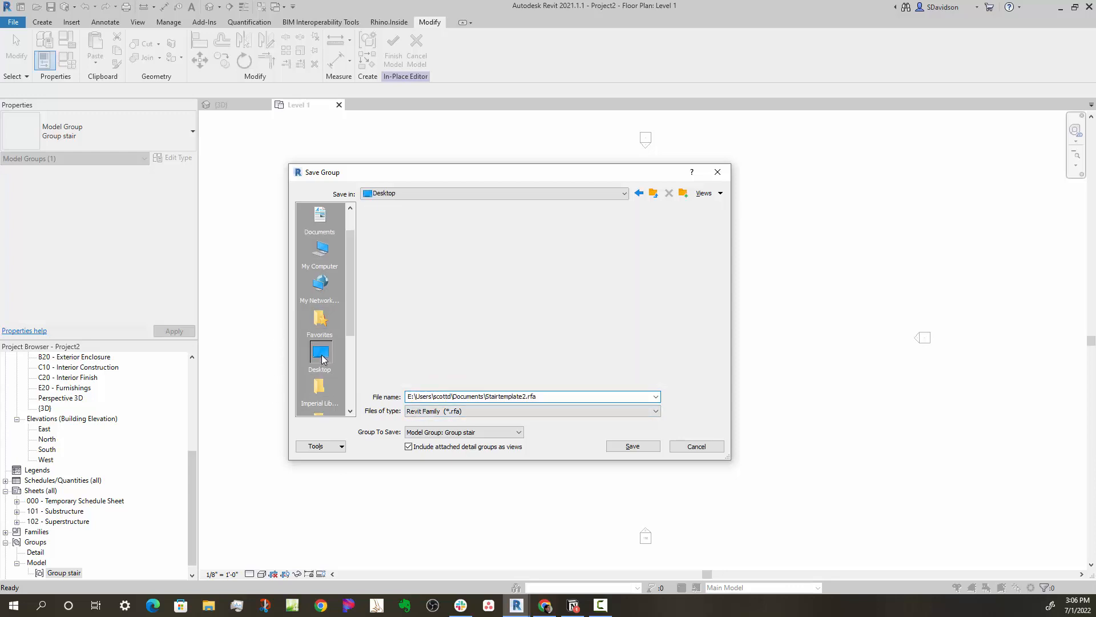
click(627, 446)
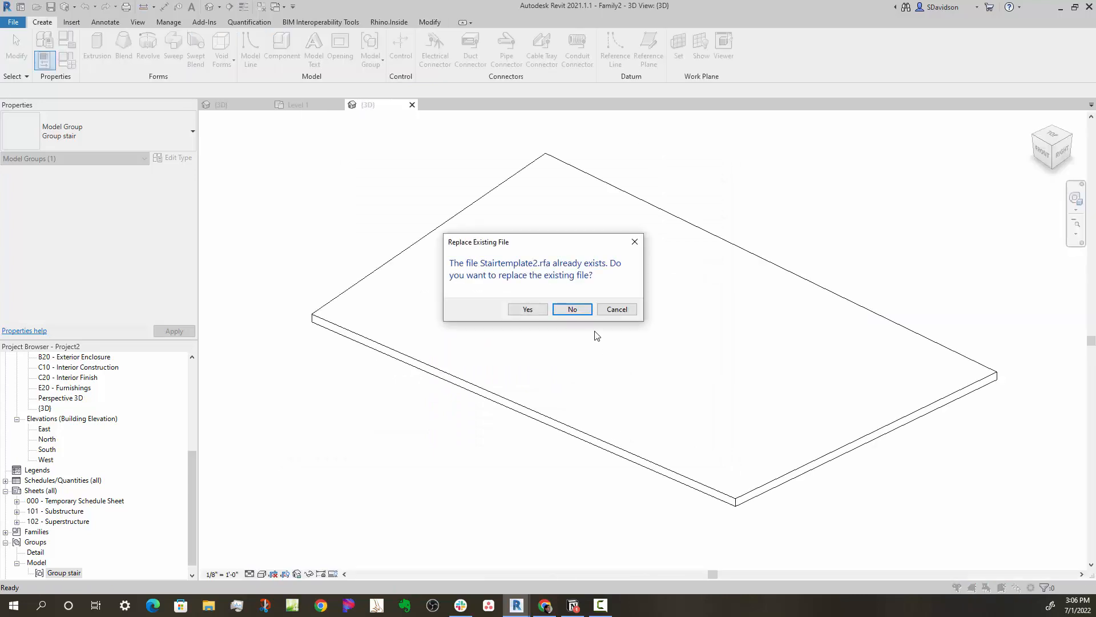
click(576, 311)
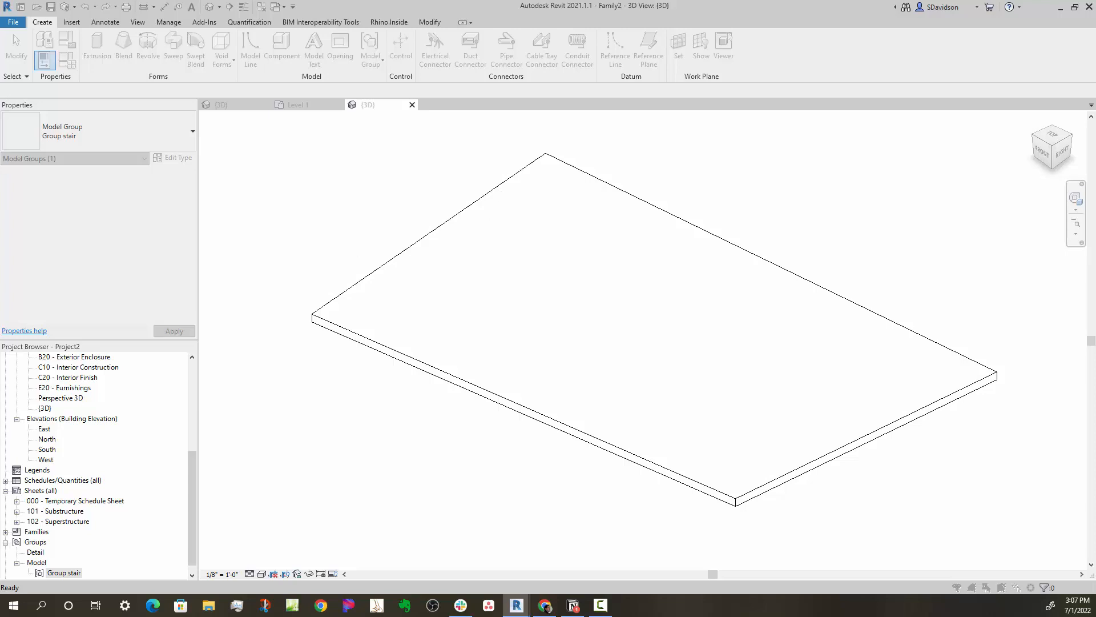
- Save the family as Stair2Template in the English-Imperial folder
key(ctrl+s)
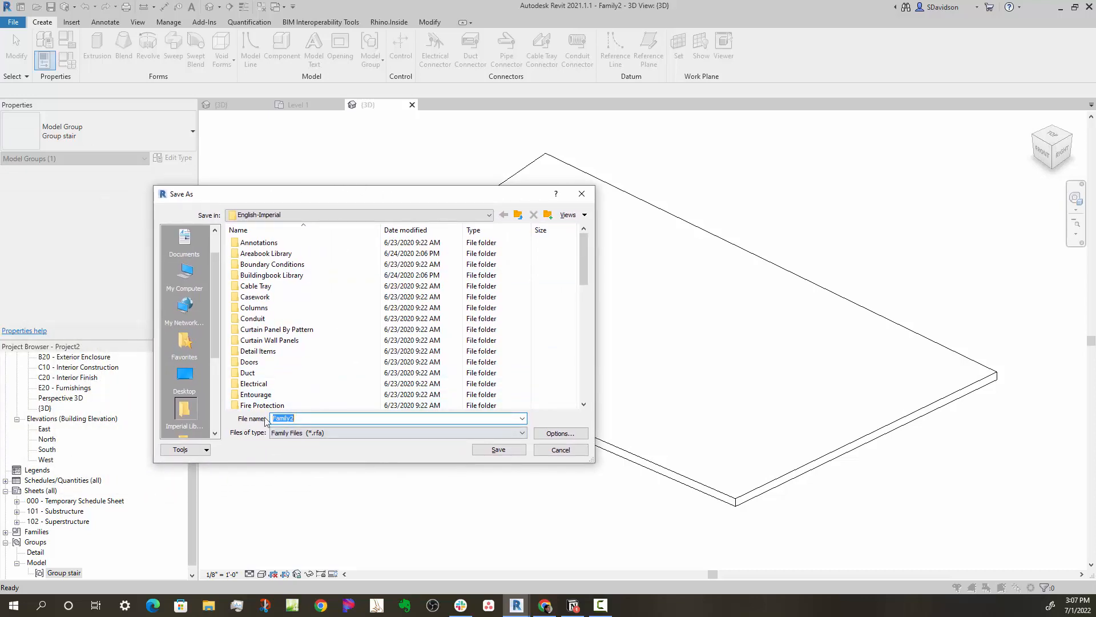
drag(300, 418, 217, 417)
text(STari)
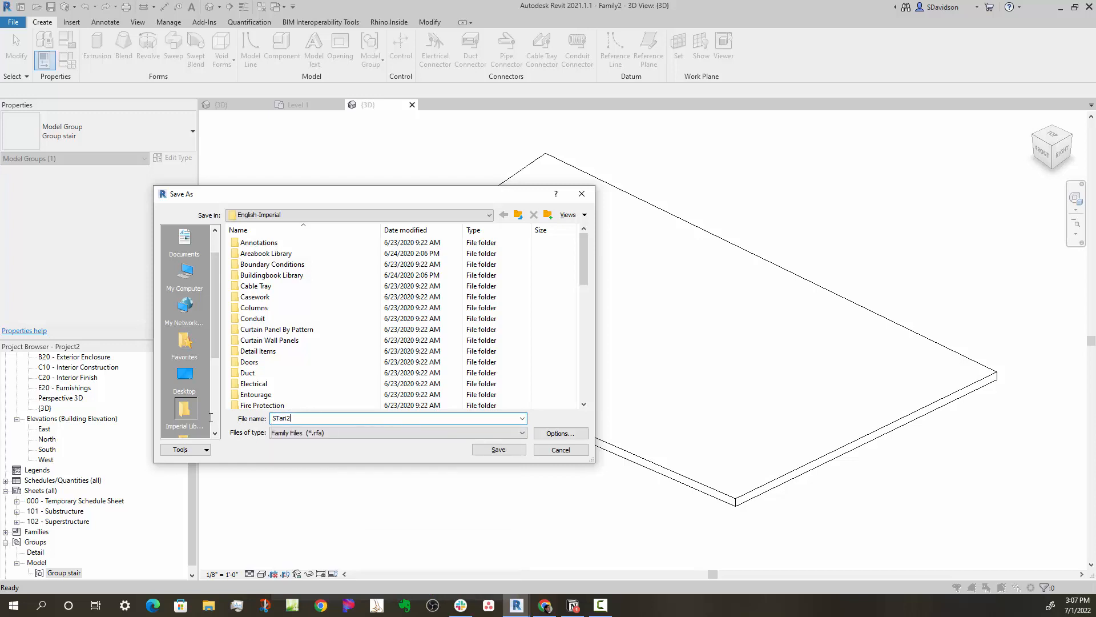
text(2)
drag(346, 418, 239, 418)
text(Stair2)
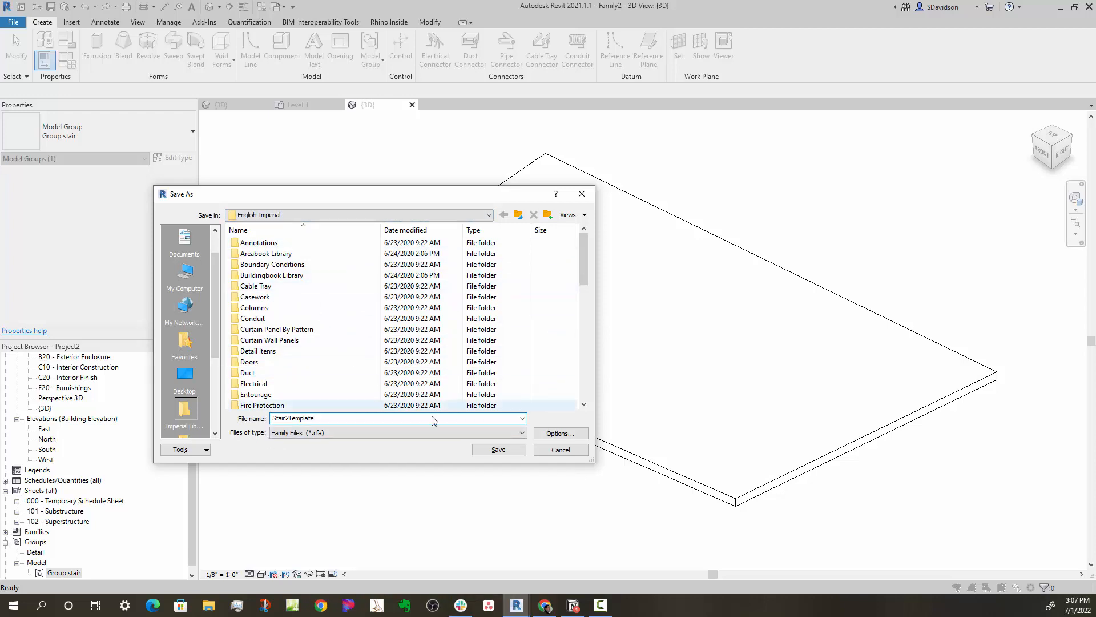
click(443, 215)
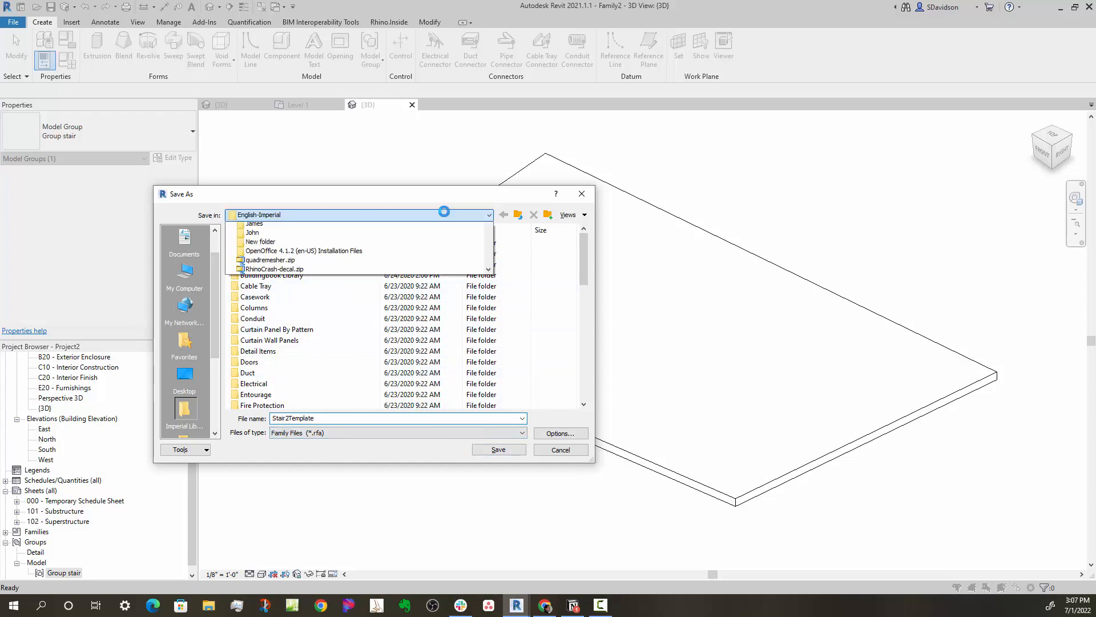
scroll(443, 238, up, 2)
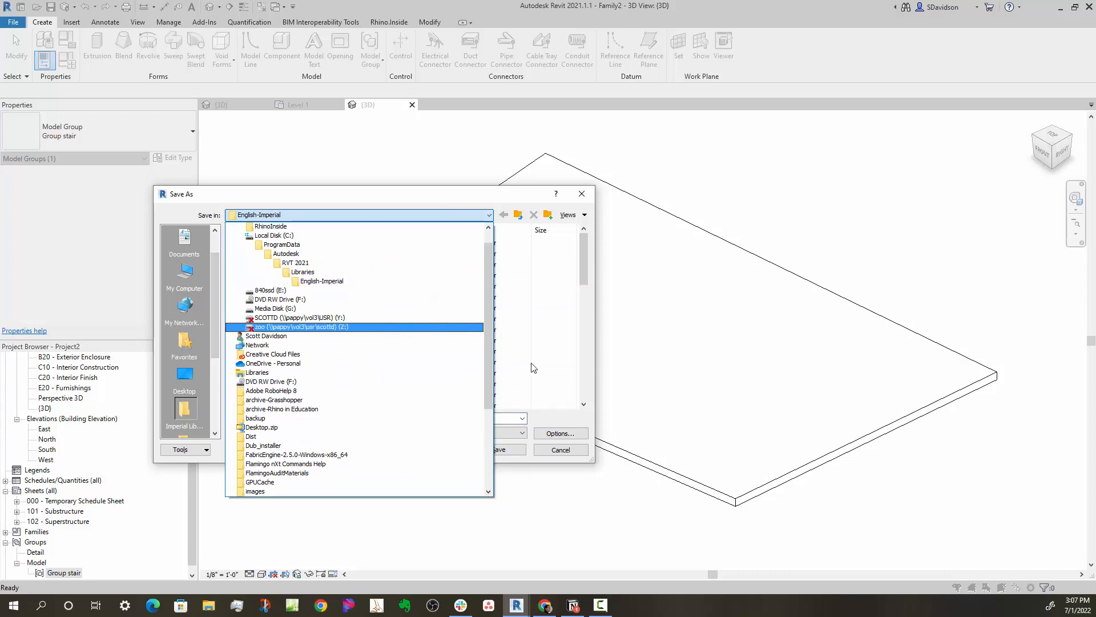
click(533, 388)
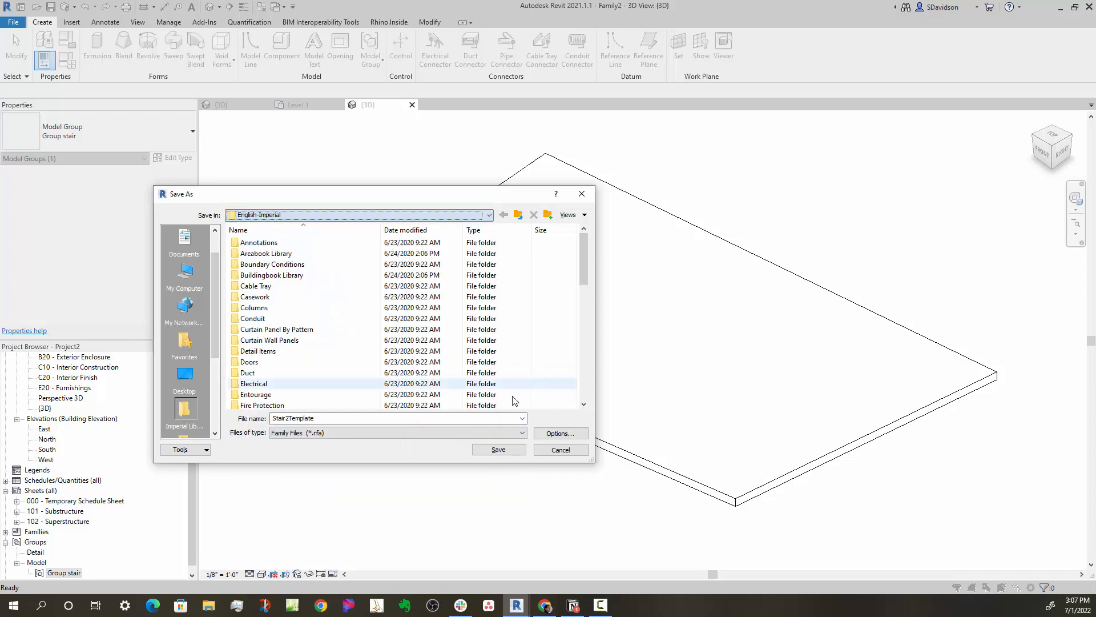
click(498, 450)
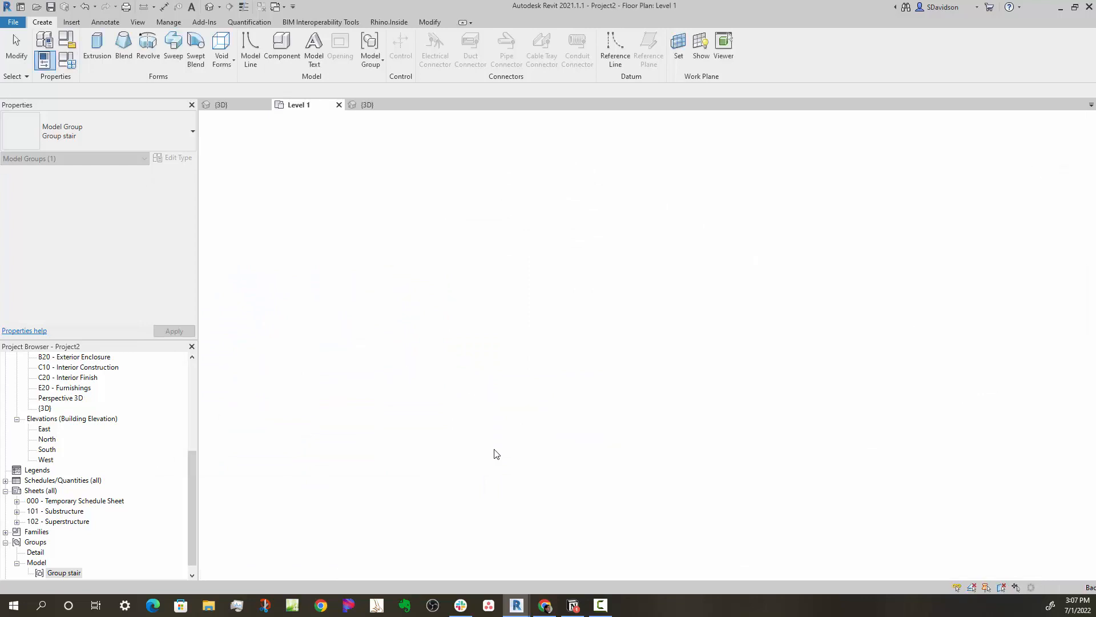
- Close Project2 without saving and open the Stair2Template.rfa family from the English-Imperial folder
click(339, 104)
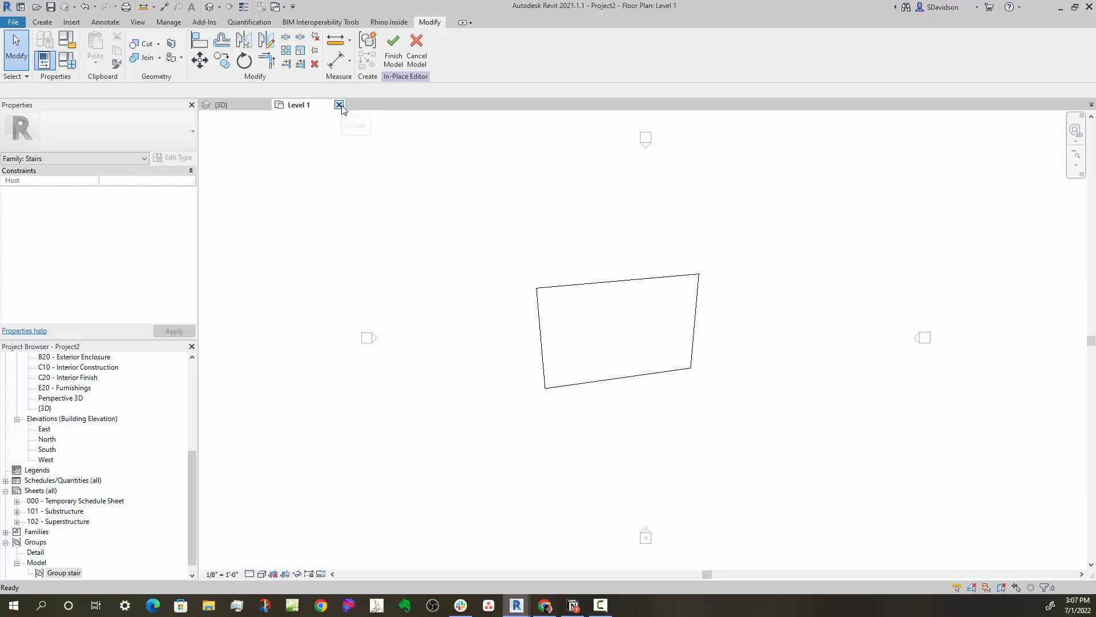
click(573, 303)
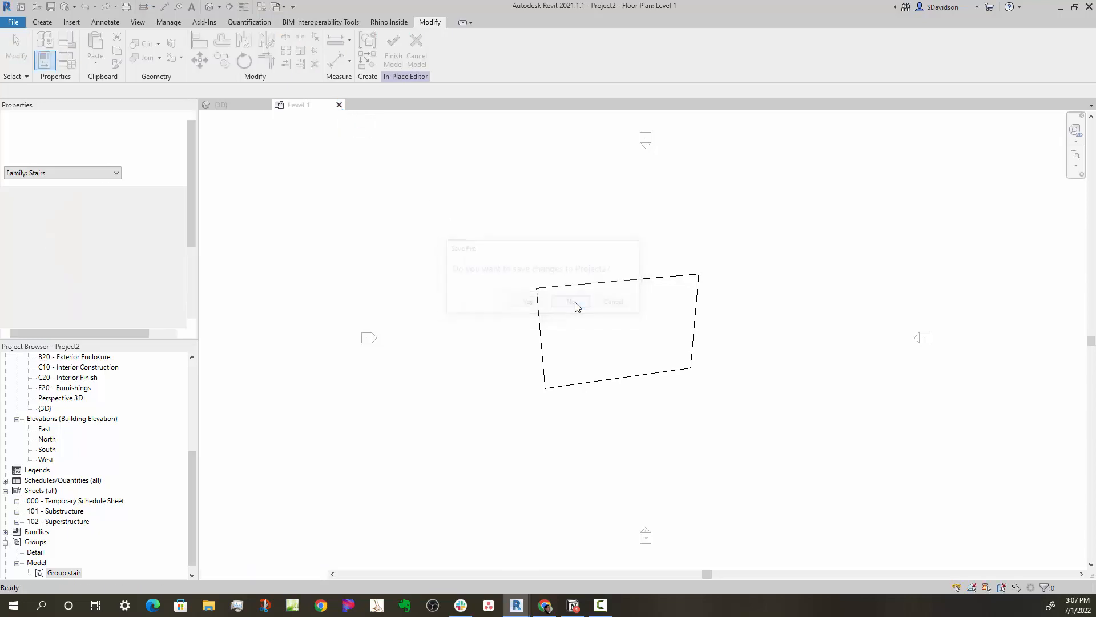
click(13, 22)
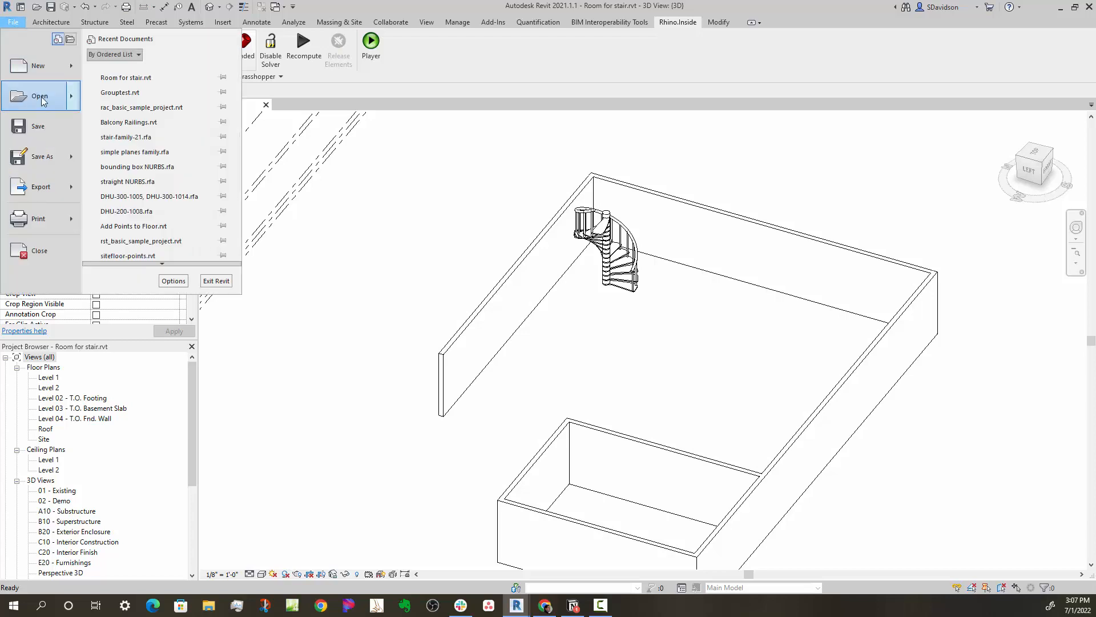
mouse_move(43, 108)
click(116, 100)
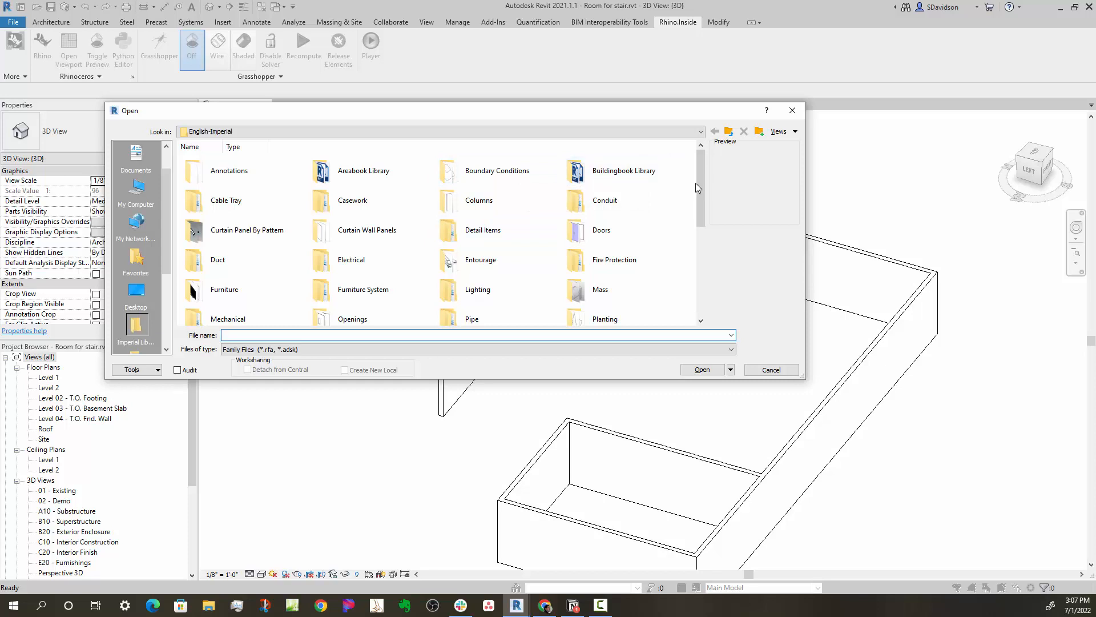
drag(700, 200, 700, 288)
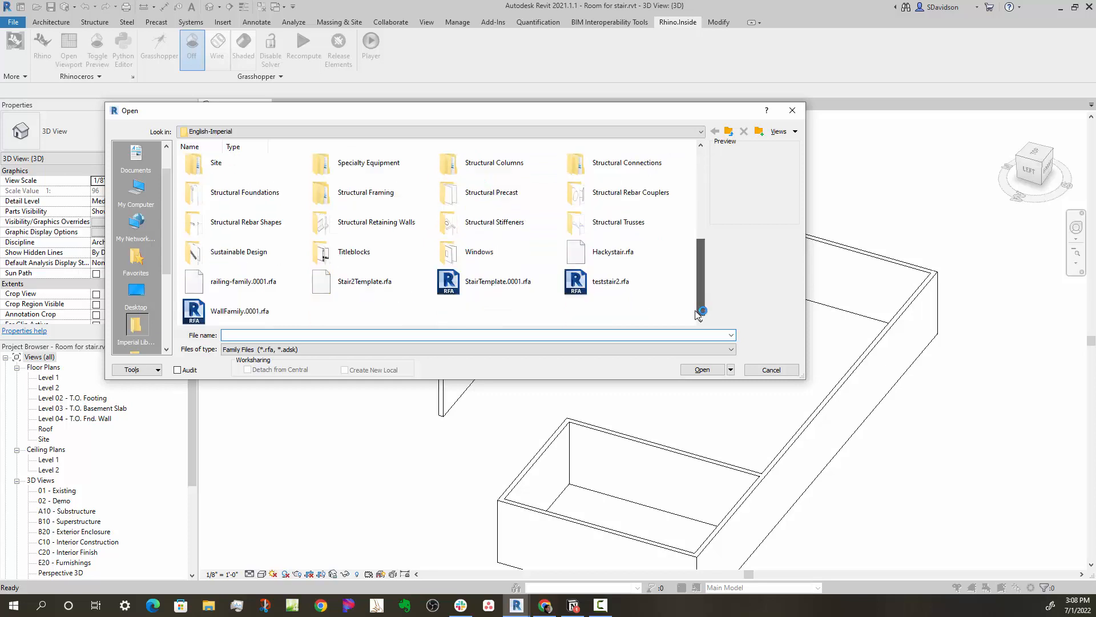
click(352, 286)
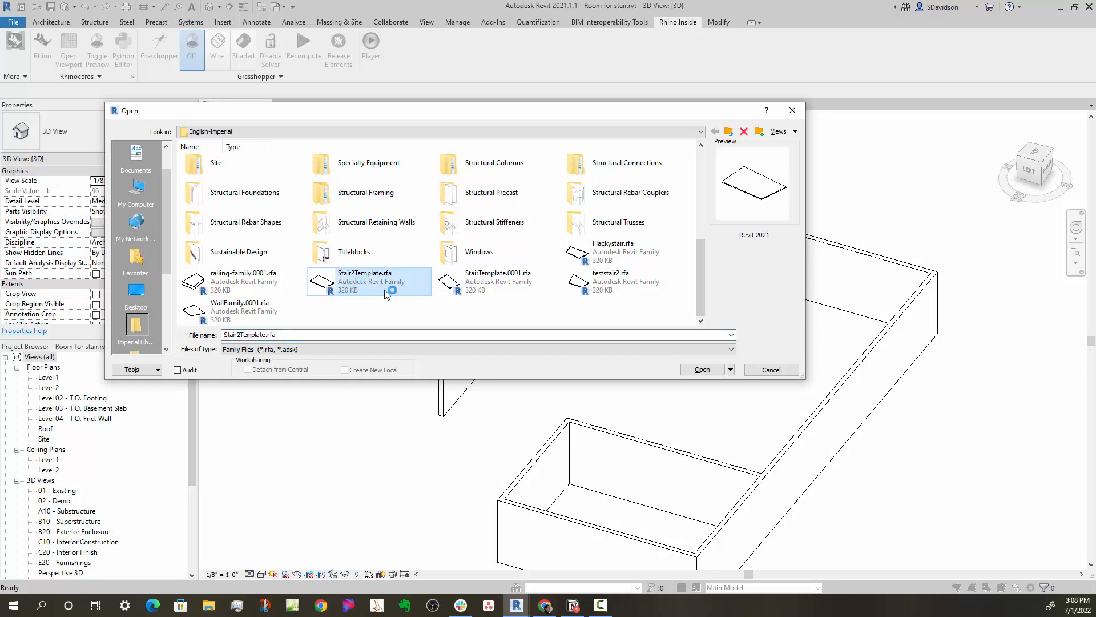
click(706, 370)
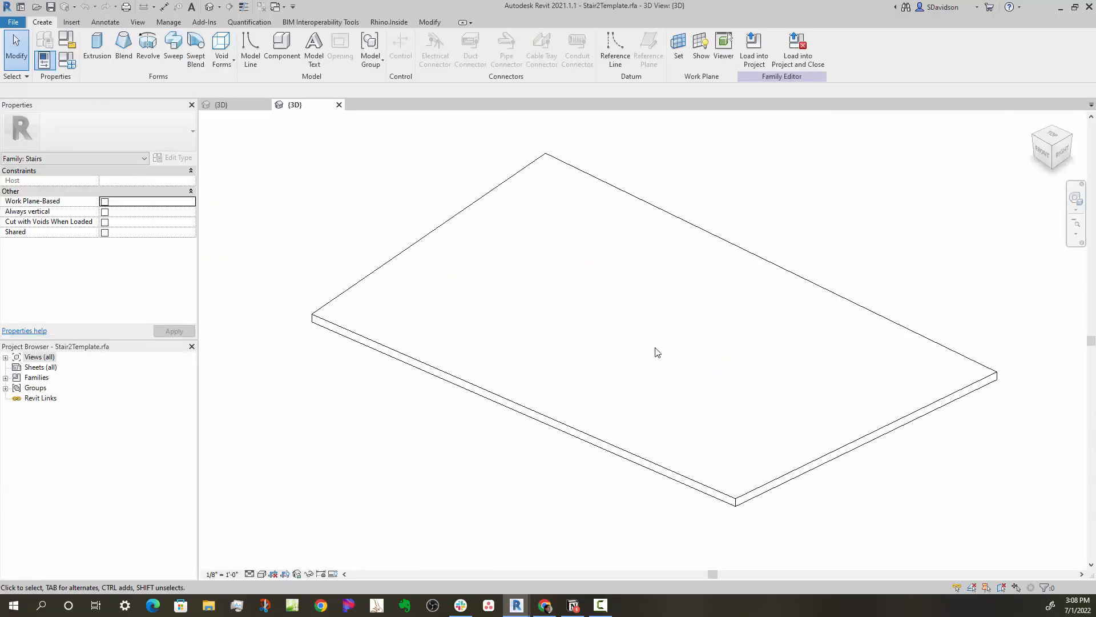
- Delete the extrusion from the stair family and save the emptied family
click(412, 250)
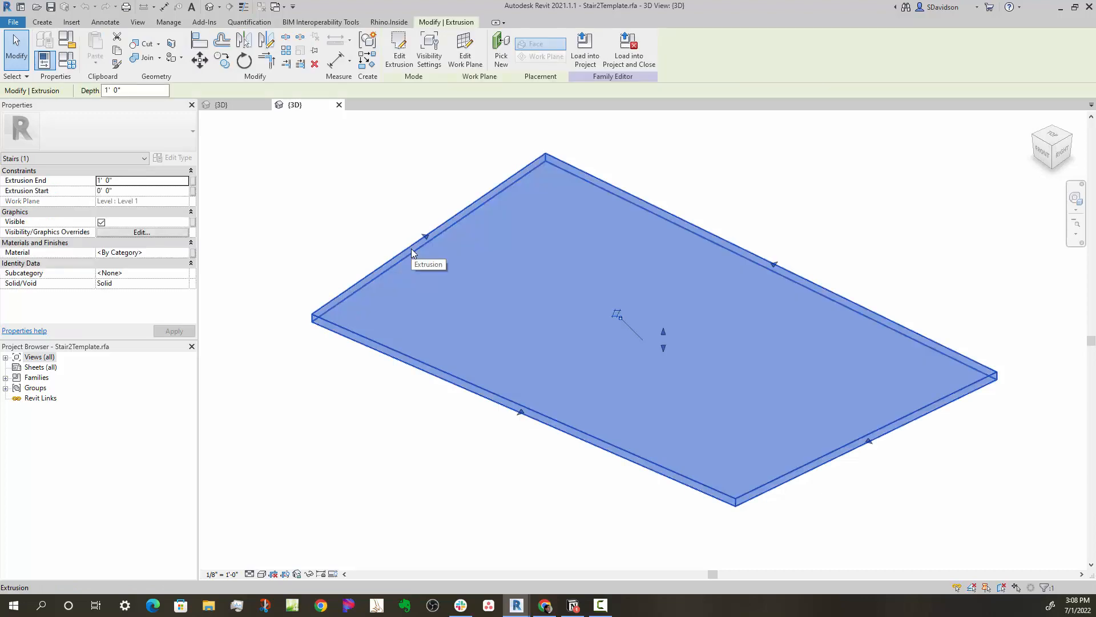
key(Delete)
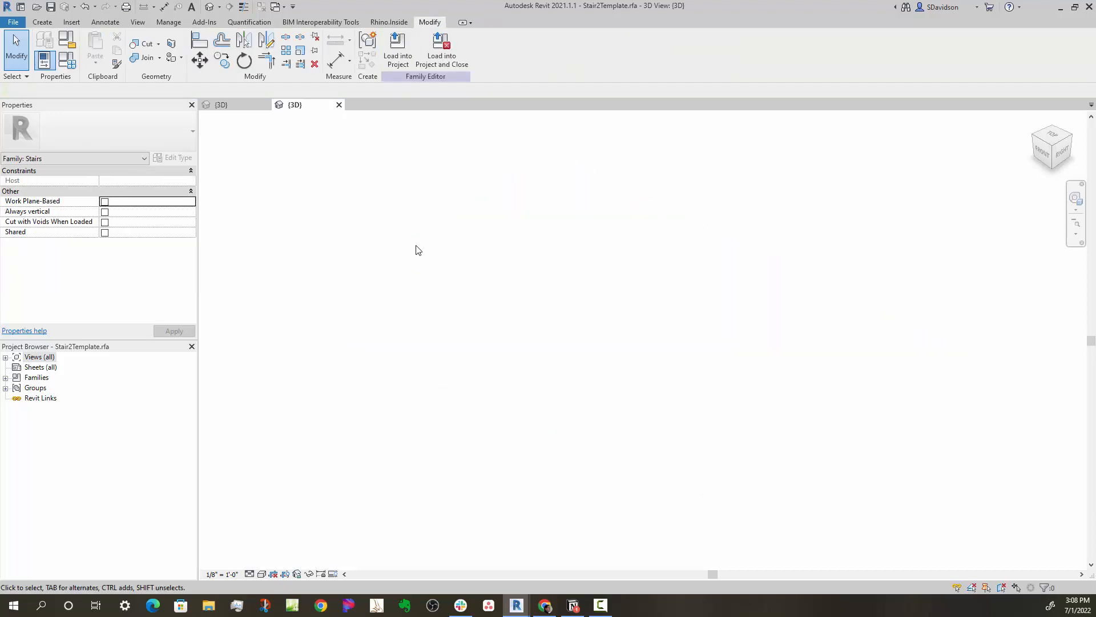
click(14, 23)
click(43, 131)
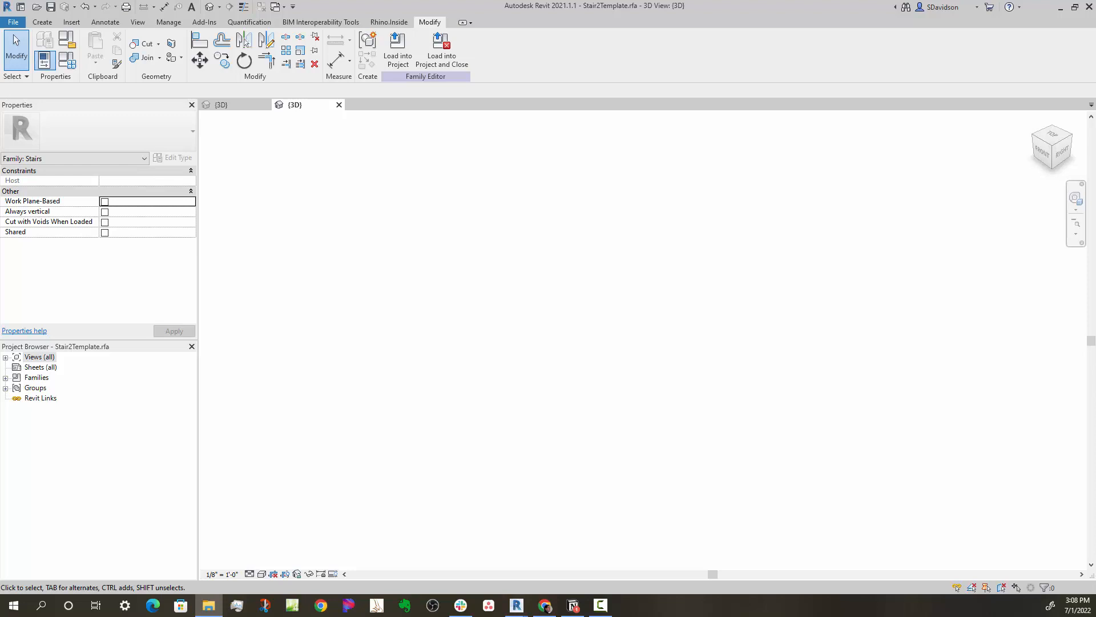
- Switch to File Explorer, rename teststair2.rfa in the English-Imperial folder to teststair2.rft, and return to Revit
drag(0, 108, 650, 82)
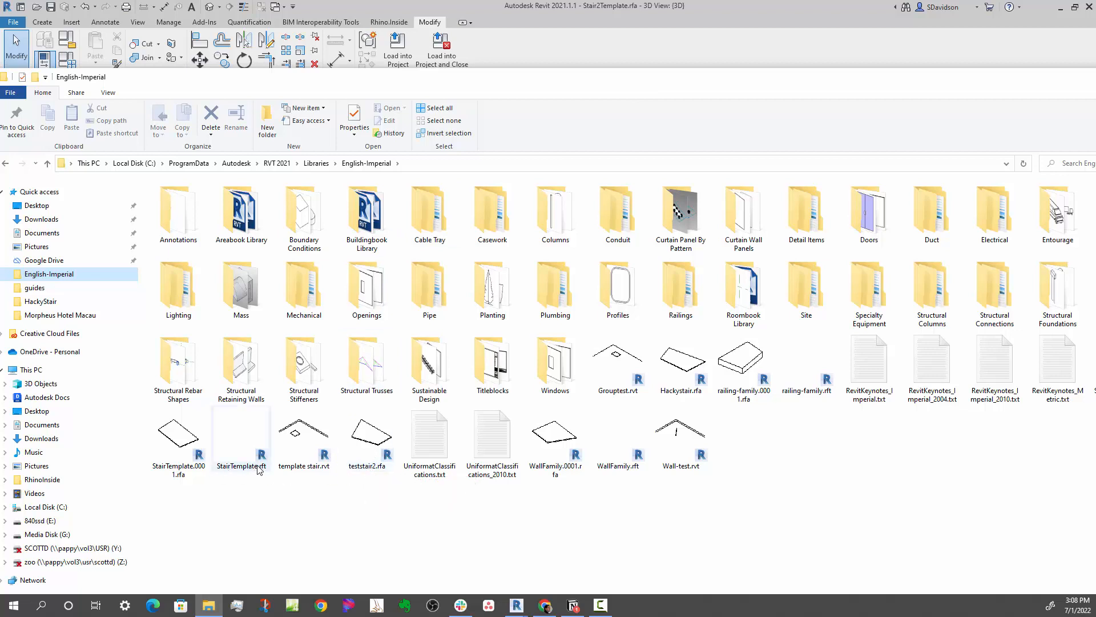
click(366, 468)
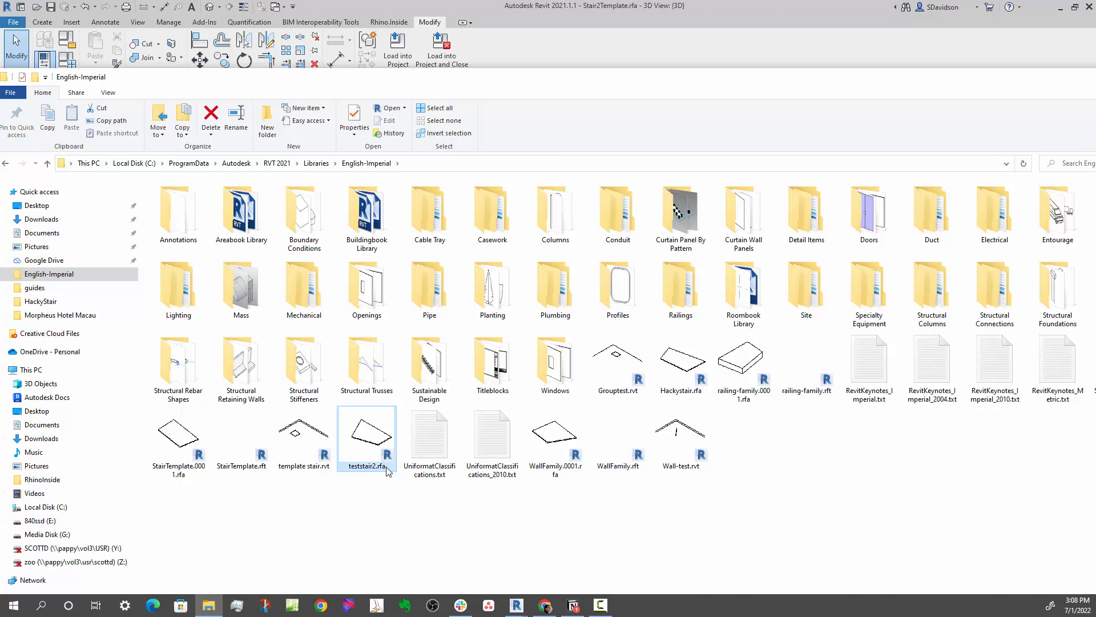
click(387, 467)
click(387, 467)
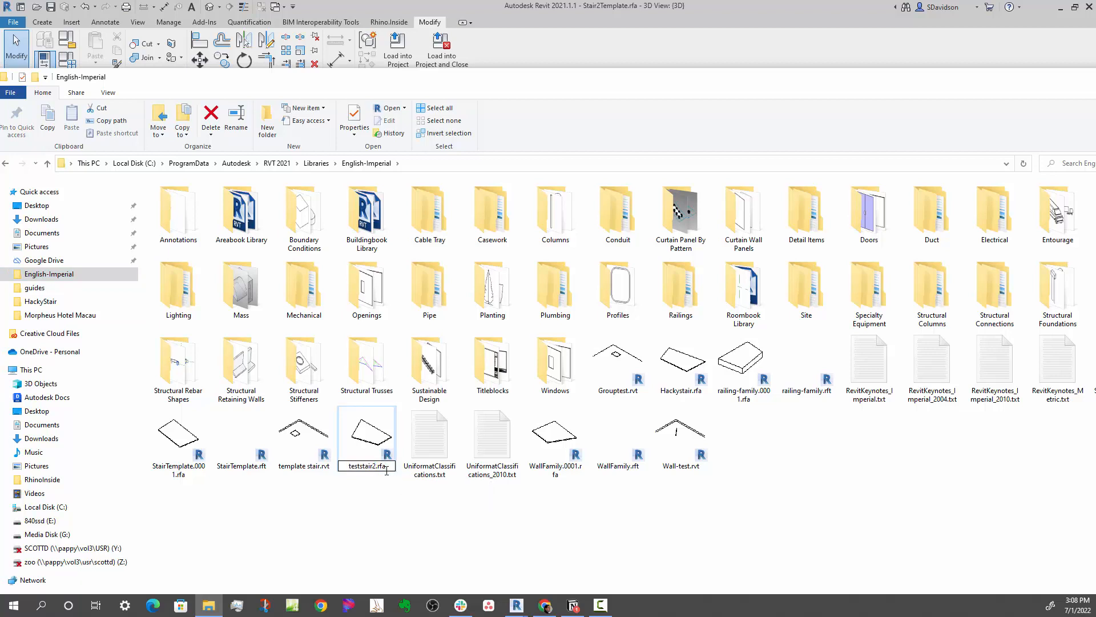
key(BackSpace)
text(t)
key(Return)
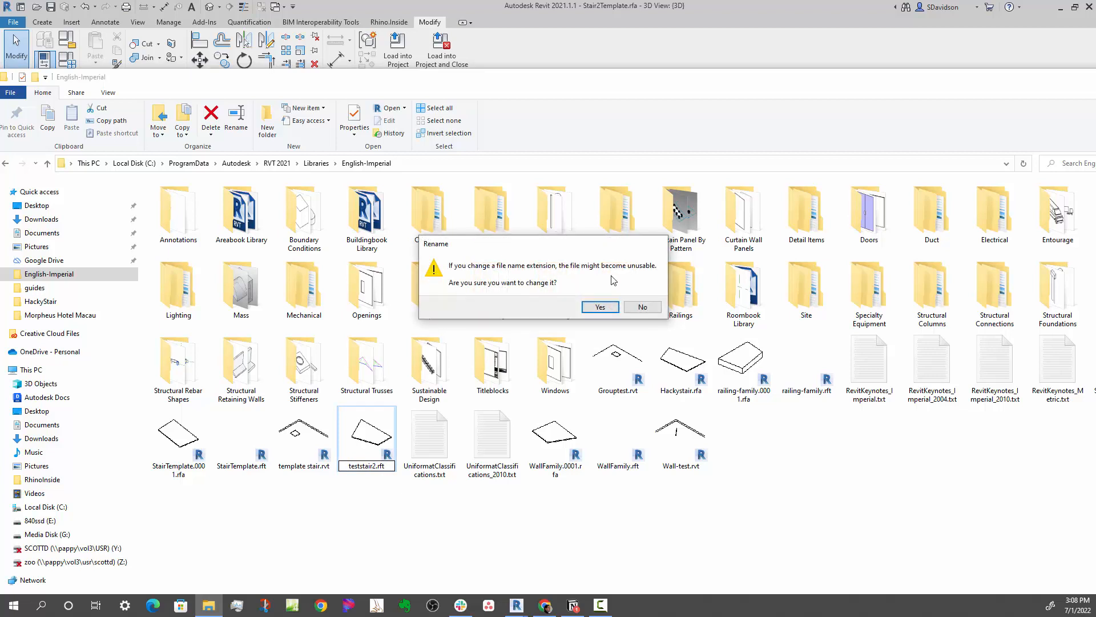
click(602, 306)
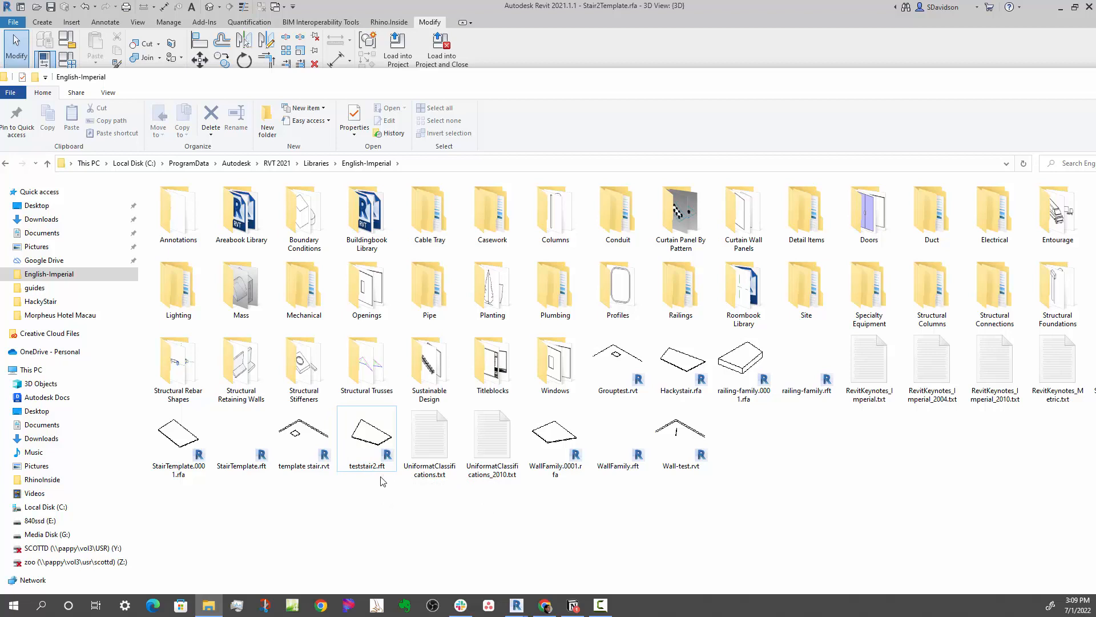
click(437, 6)
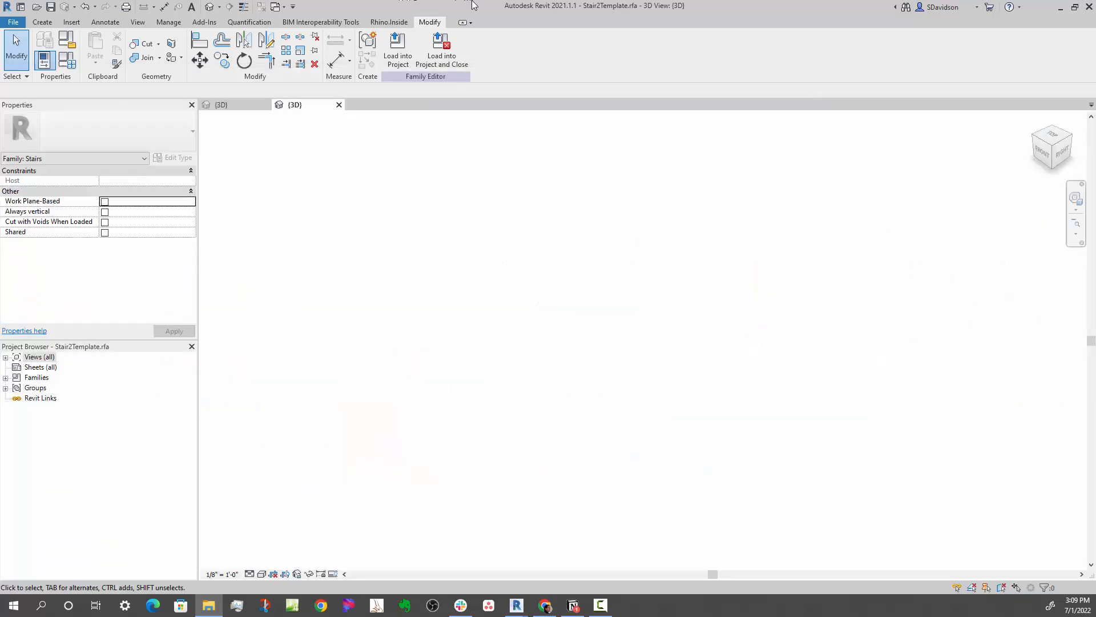